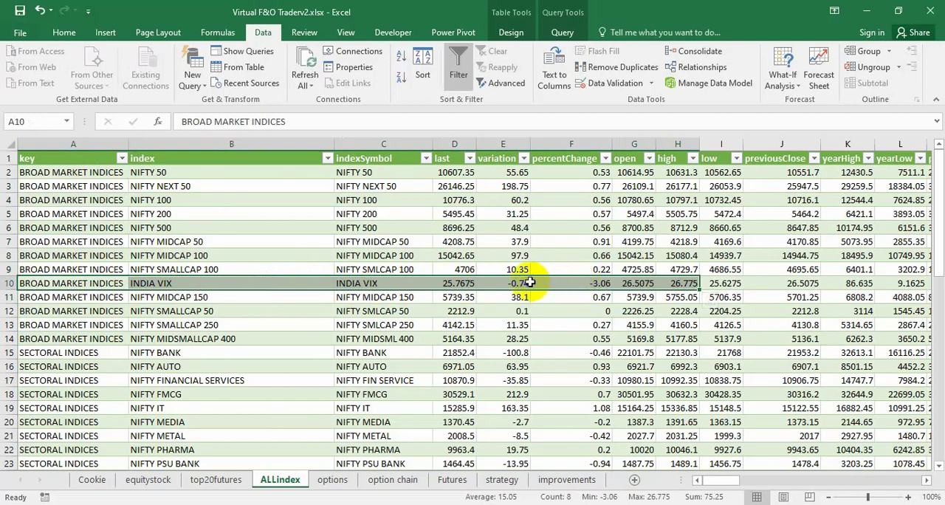
Step: On the options sheet, set the Symbol parameter in B2 to BANKNIFTY
left_click(332, 479)
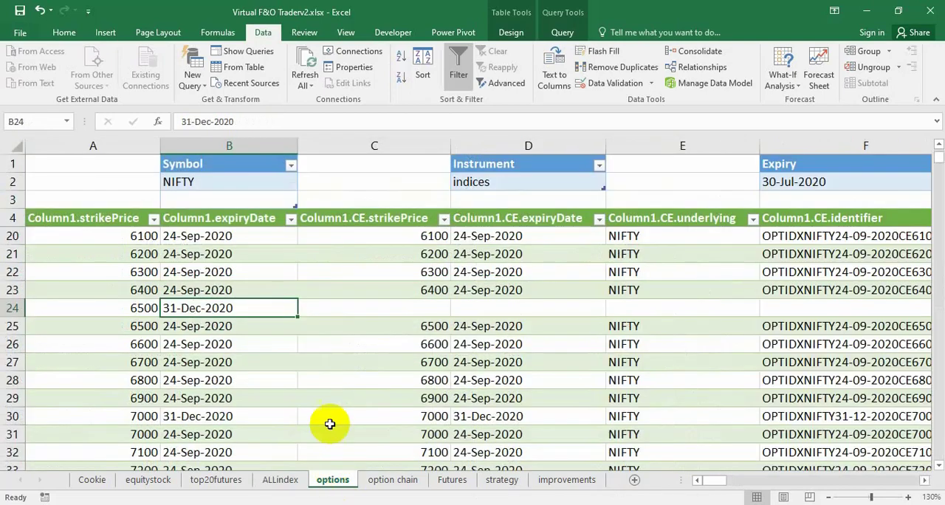
left_click(358, 316)
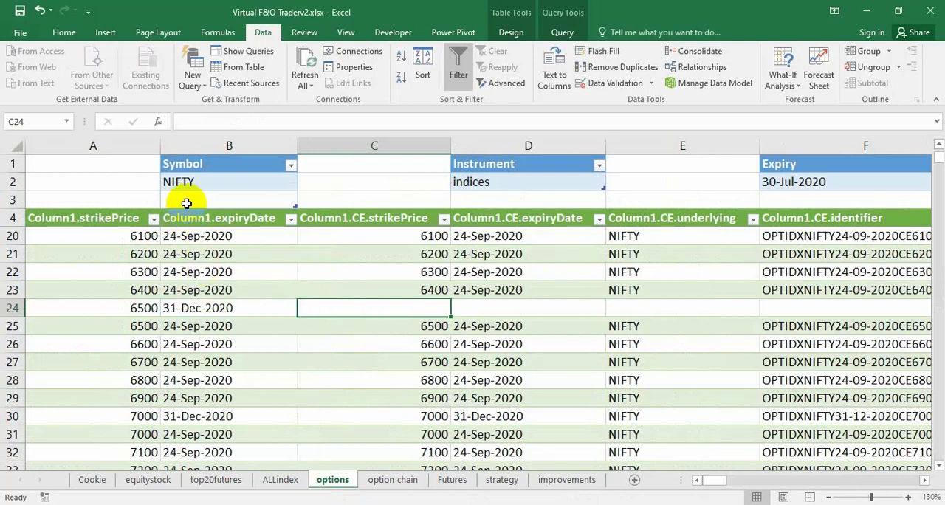
left_click(169, 182)
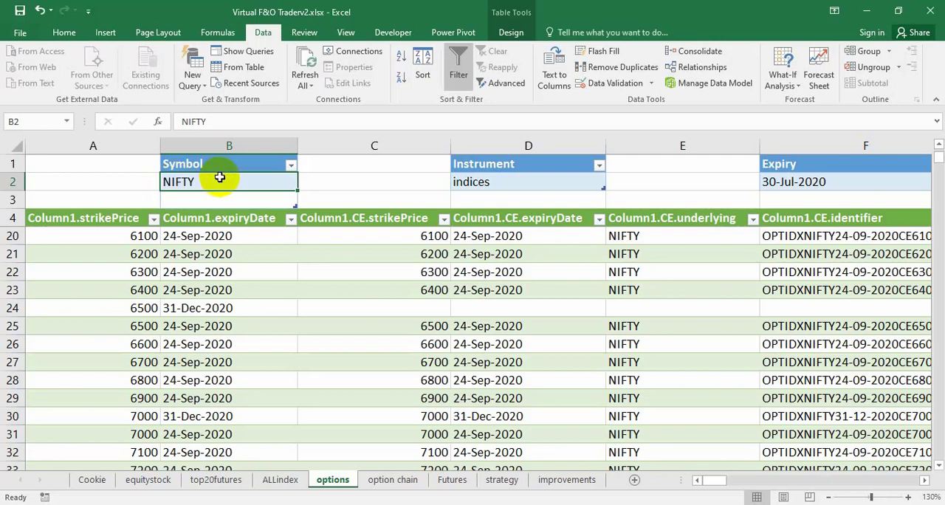
type("BANK")
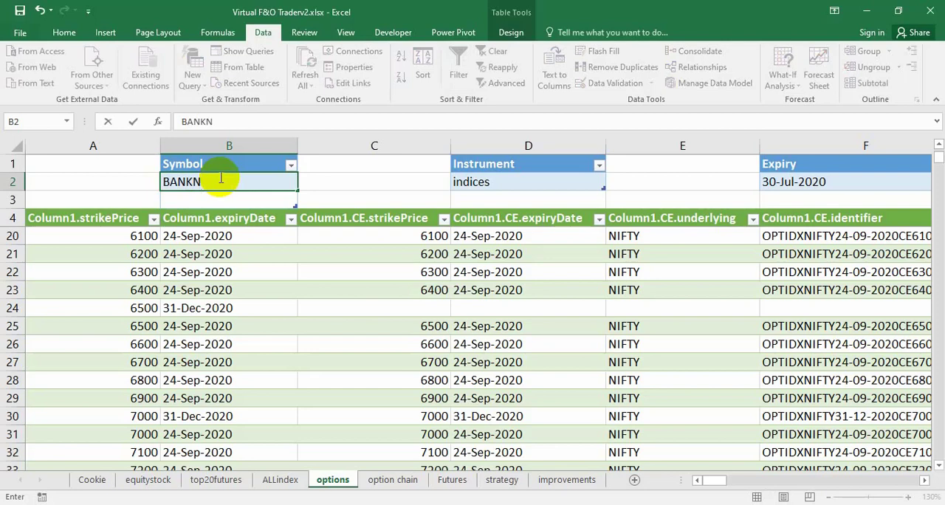
key("Return")
Step: Refresh the option data table on the options sheet to load the BANKNIFTY contracts
left_click(388, 290)
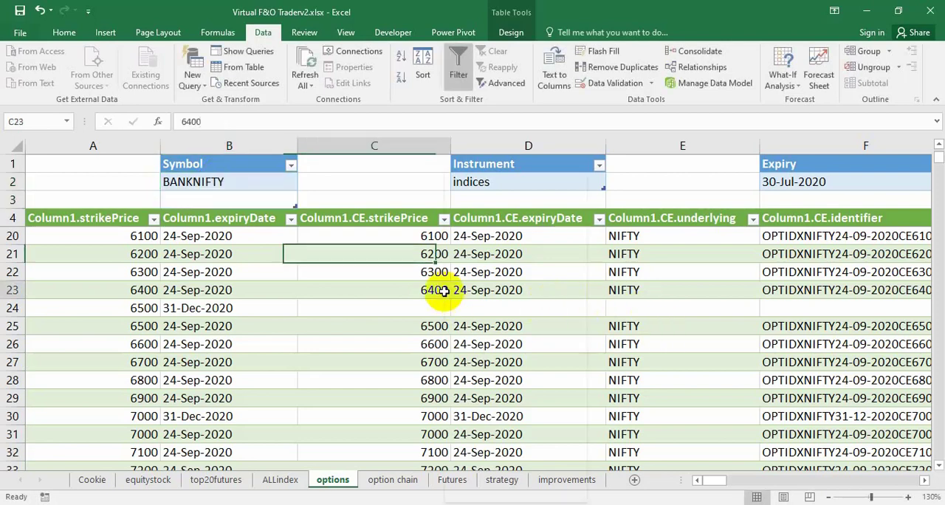
right_click(445, 295)
left_click(476, 289)
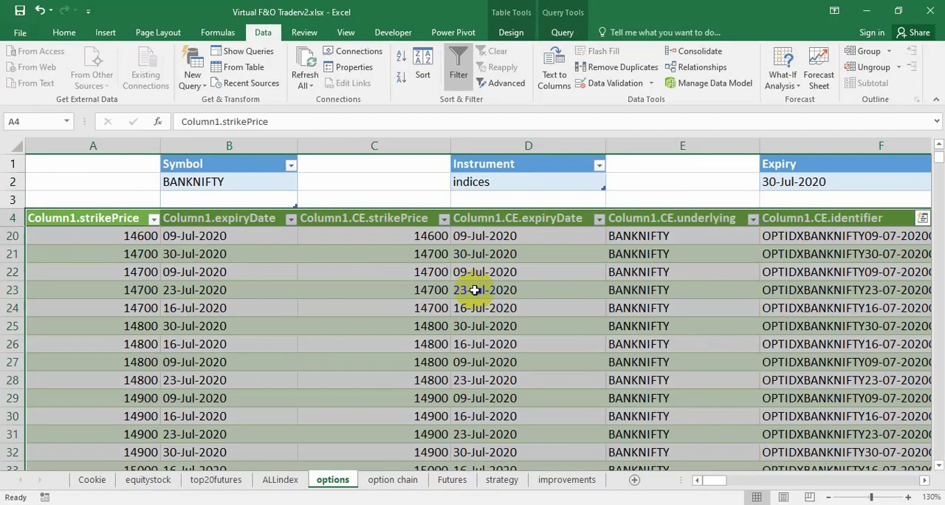
left_click(642, 288)
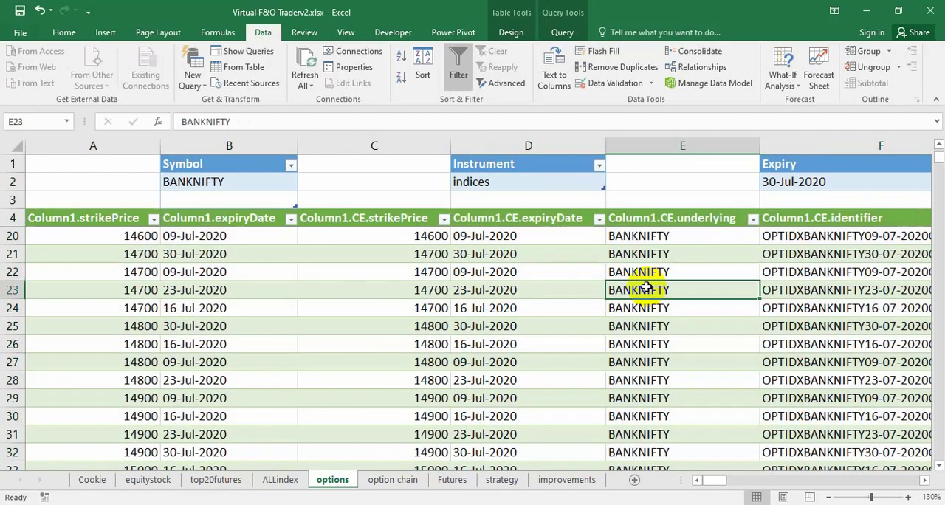
Step: On the option chain sheet, filter the EXPIRY column to only 09-Jul-2020
left_click(405, 480)
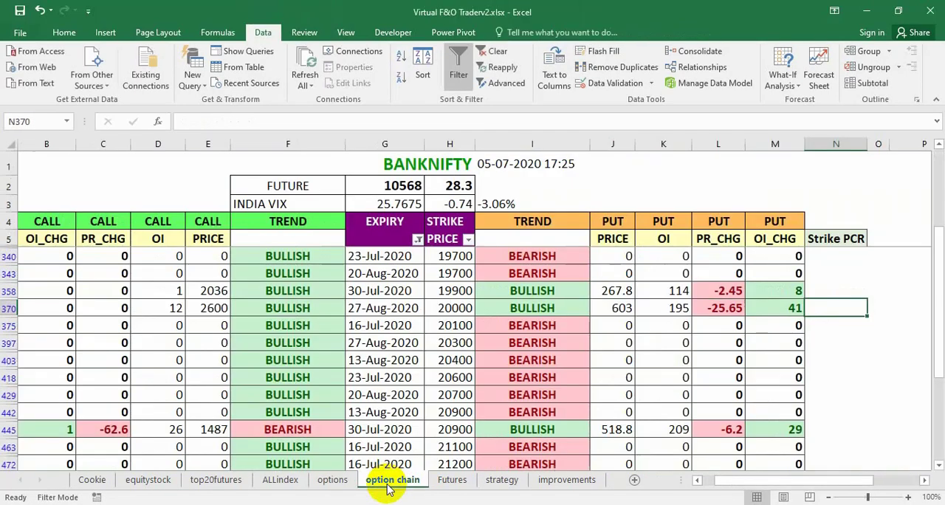
left_click(418, 240)
left_click(275, 357)
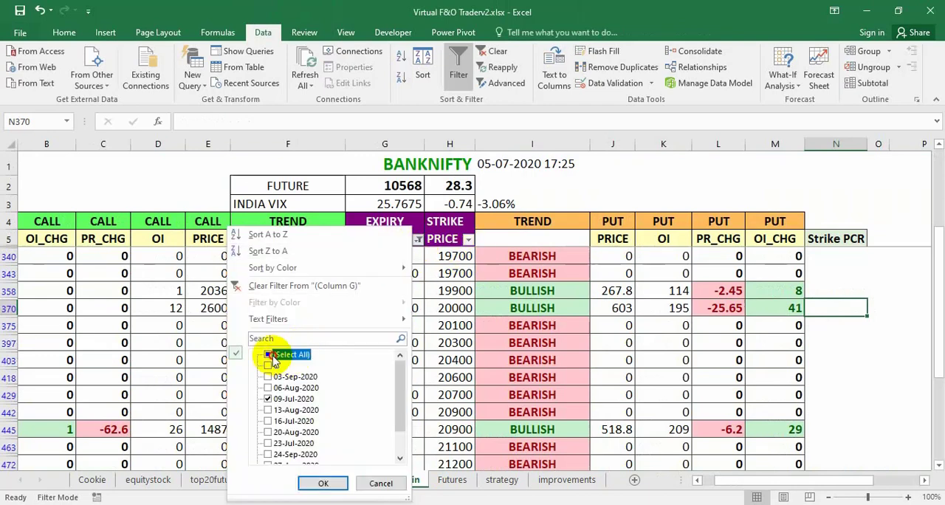
left_click(269, 355)
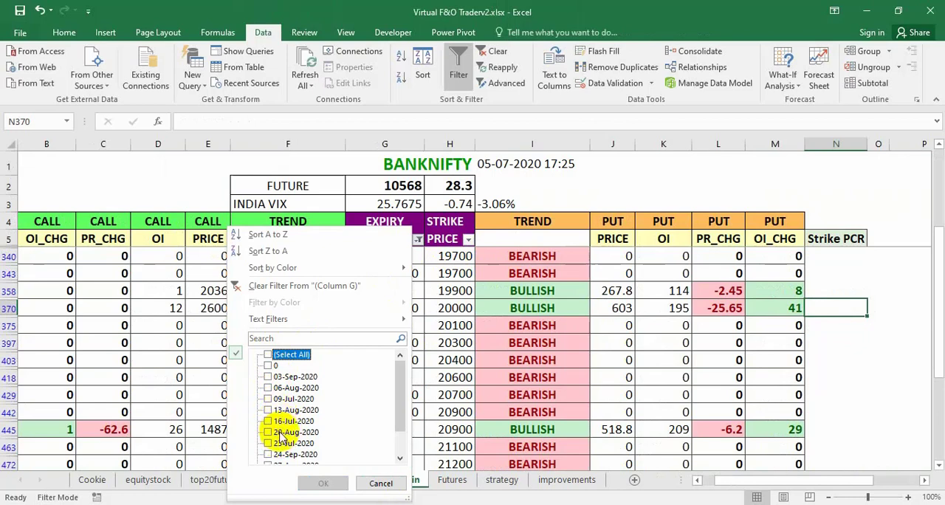
left_click(268, 398)
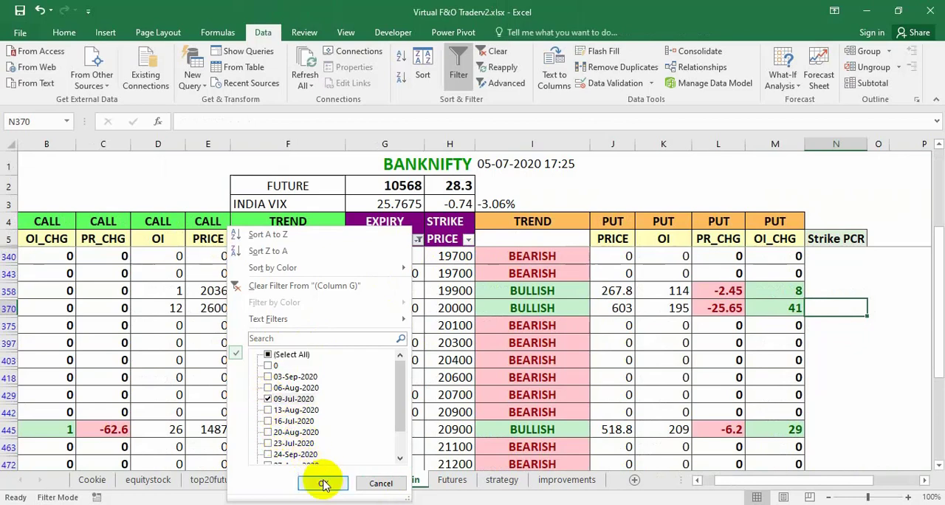
left_click(323, 484)
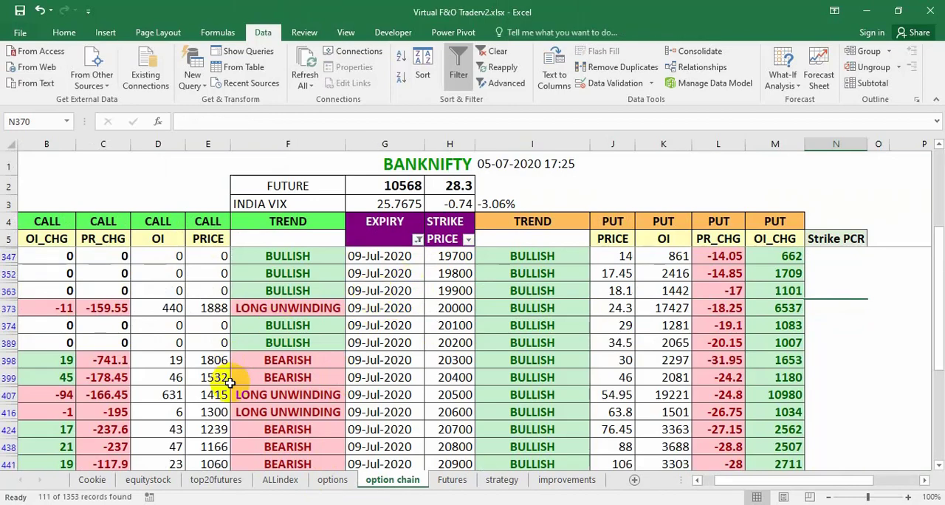
Step: Refresh the query table on the Futures sheet and check the FUTURE price cell G2 on the option chain sheet
left_click(447, 481)
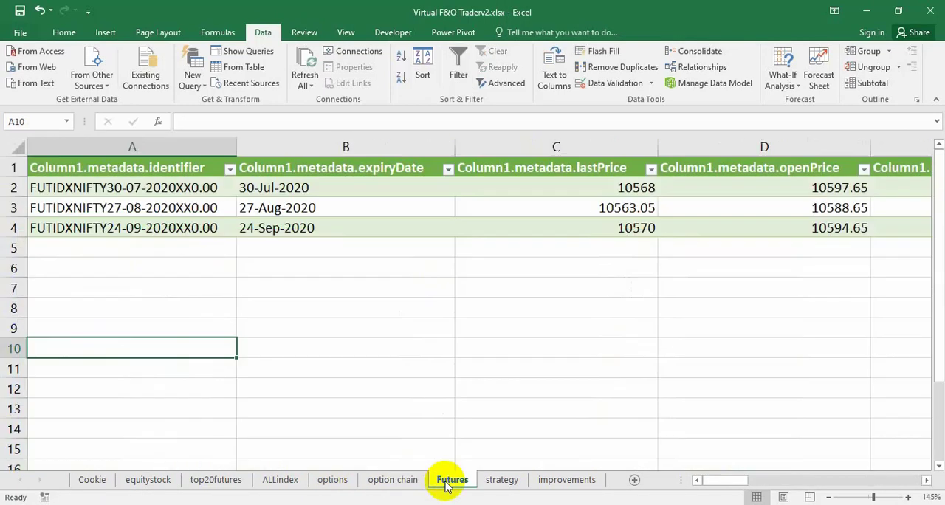
right_click(298, 211)
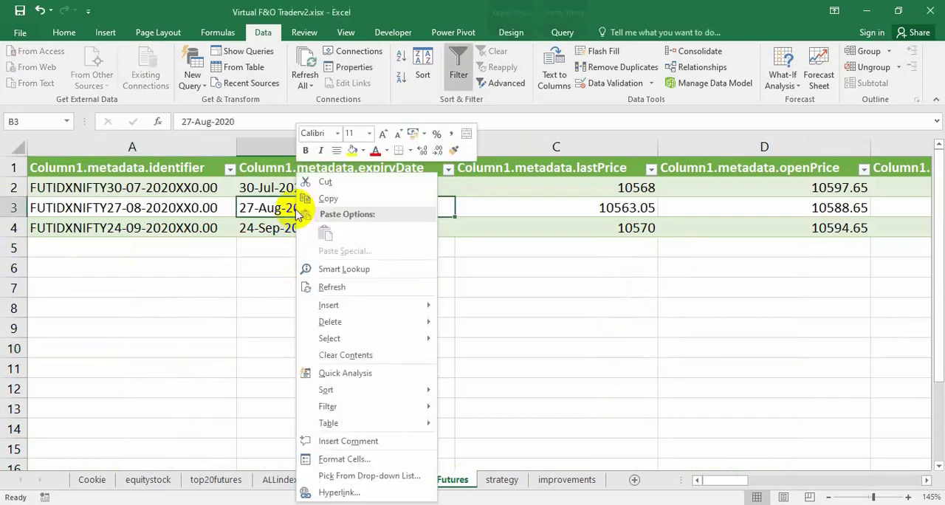
left_click(317, 286)
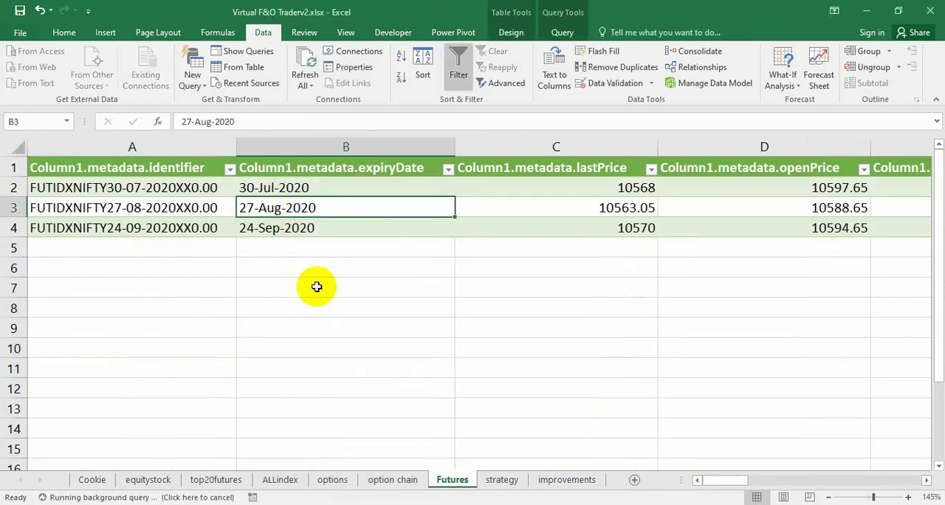
left_click(384, 482)
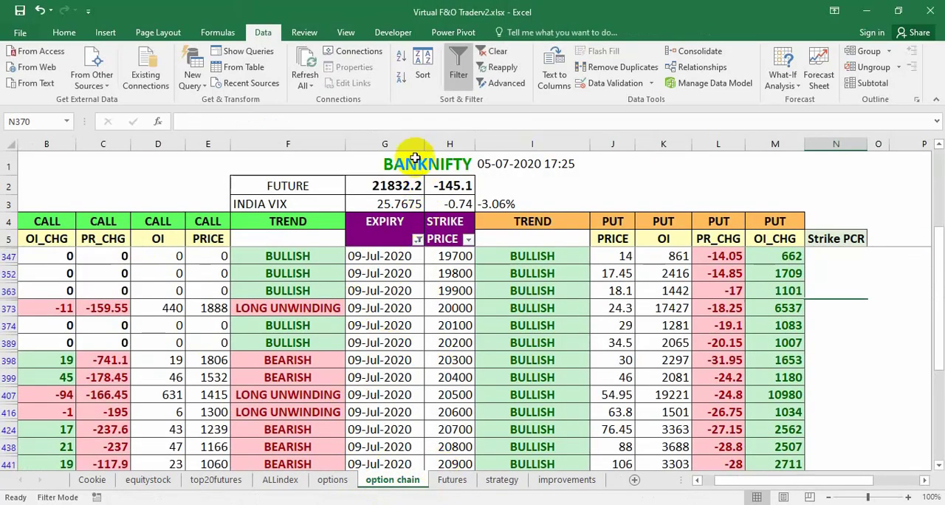
left_click(391, 186)
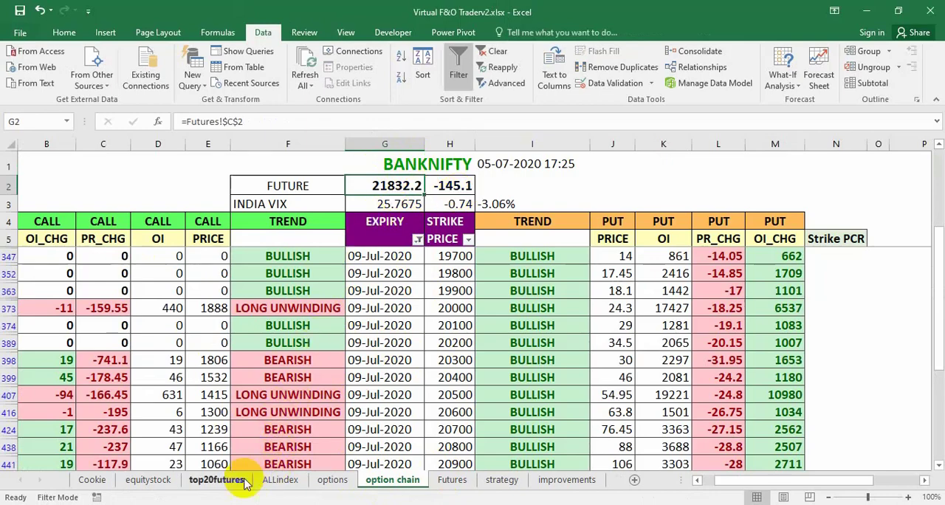
Step: Set the Symbol parameter on the options sheet to NIFTY and refresh the option data table
left_click(334, 479)
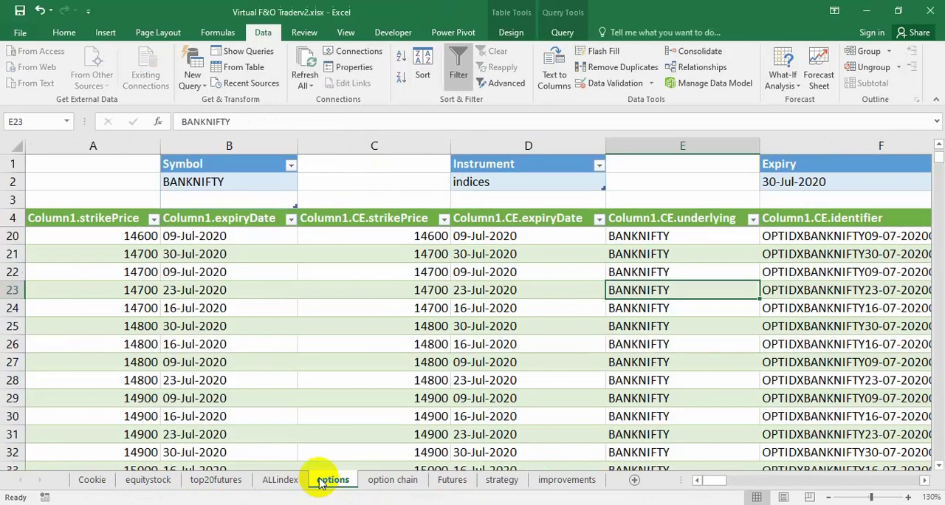
left_click(192, 185)
type("NIF")
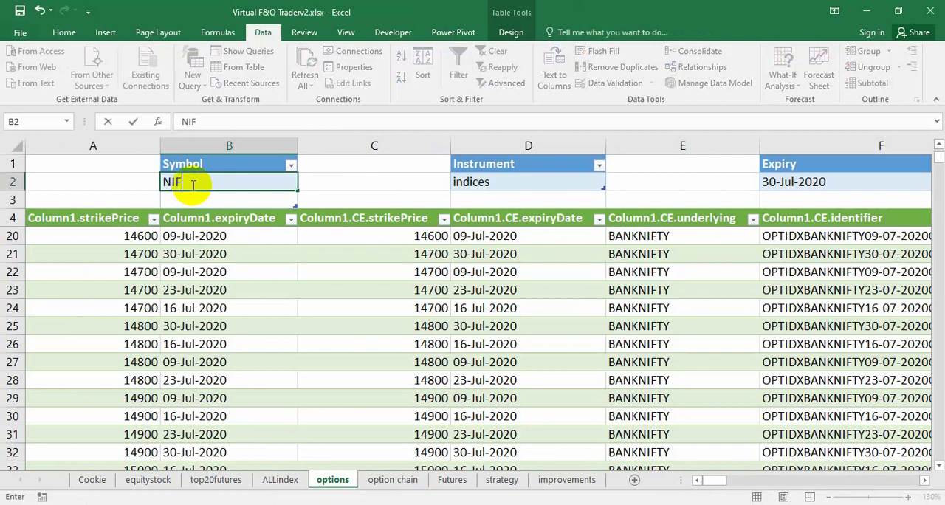
key("Return")
right_click(295, 272)
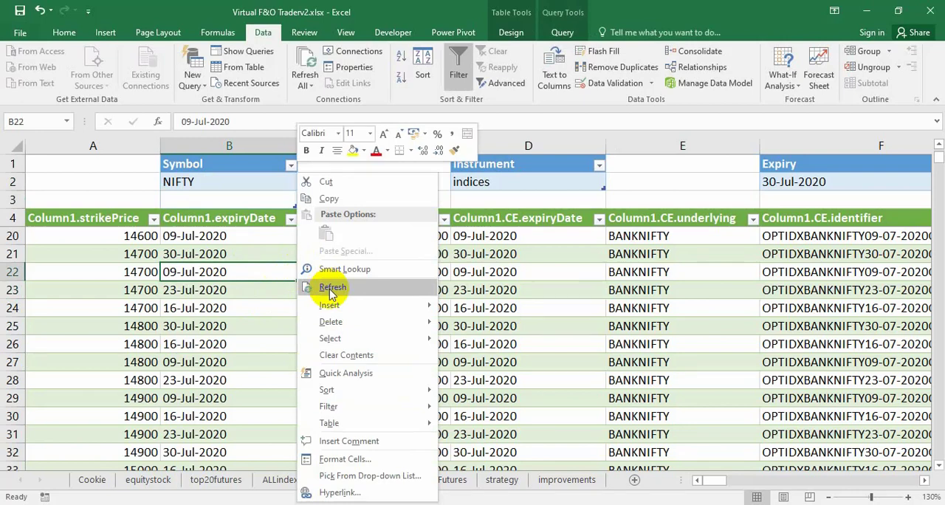
left_click(330, 288)
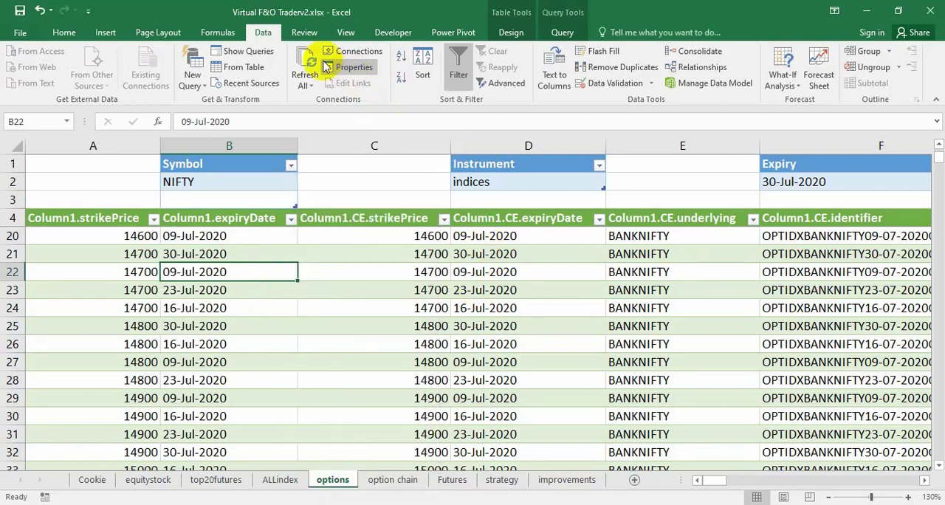
Step: Show the workbook queries and refresh the futures query
left_click(253, 53)
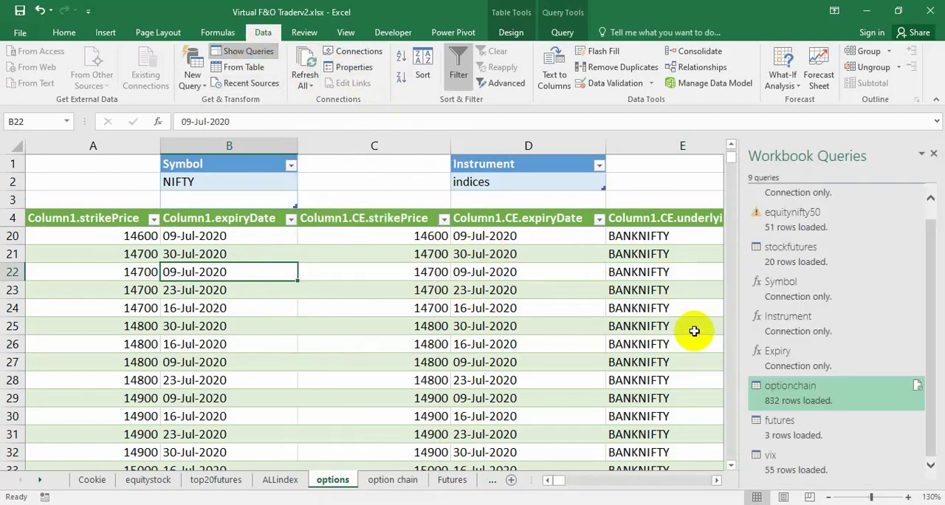
mouse_move(788, 390)
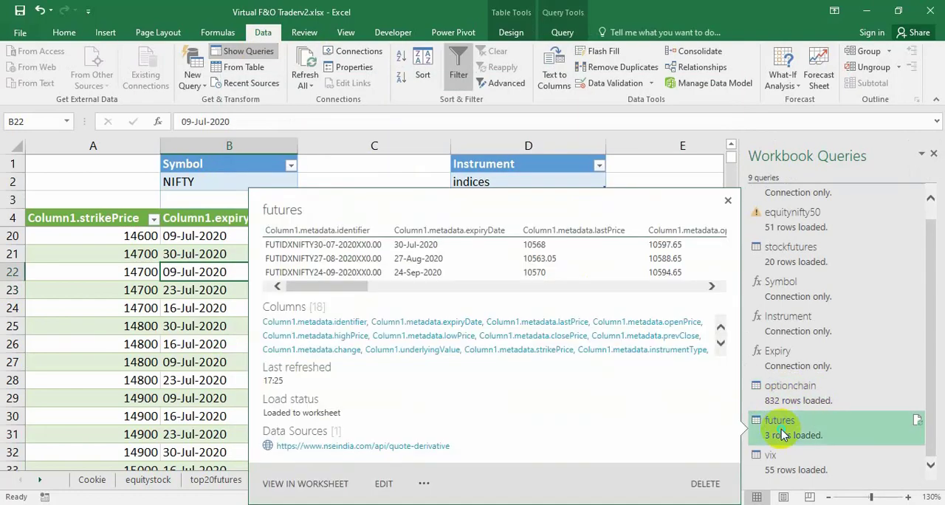
right_click(781, 434)
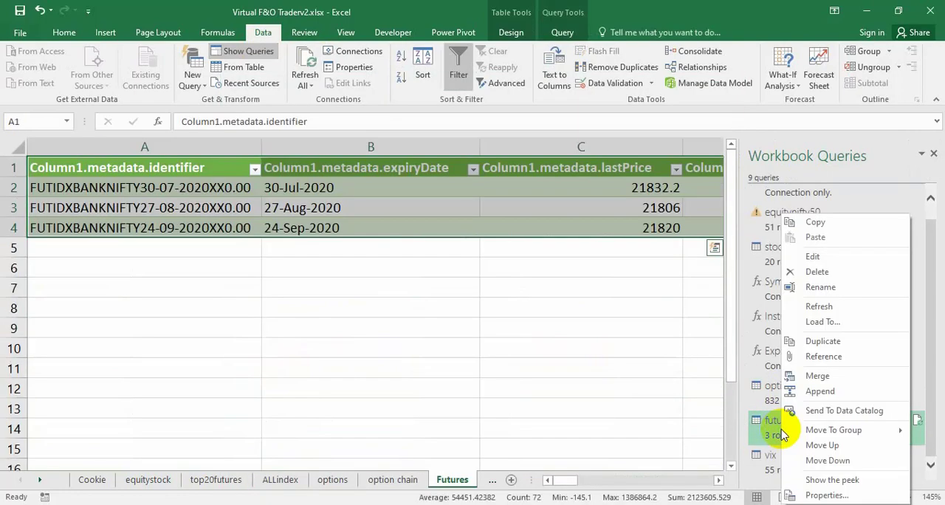
left_click(817, 307)
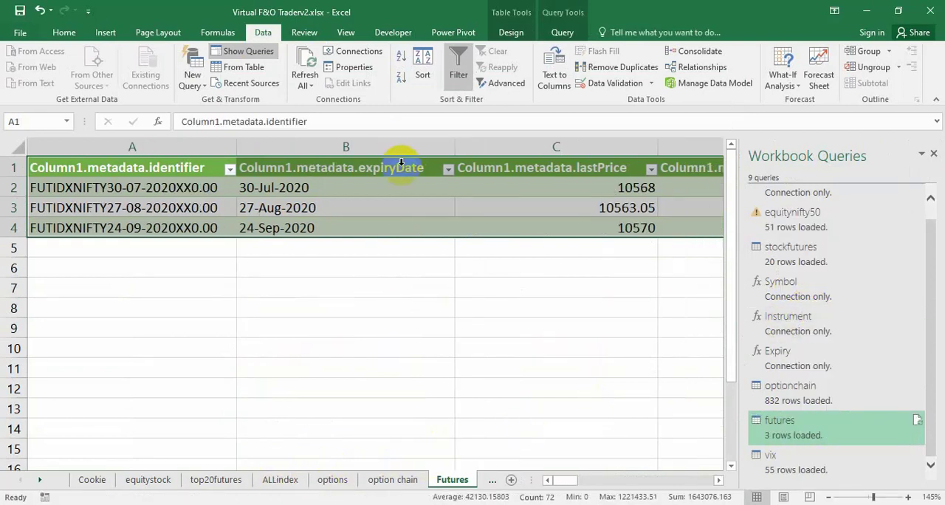
Step: In the workbook connections, turn off the timed refresh for the Query - optionchain connection and save its properties
left_click(305, 81)
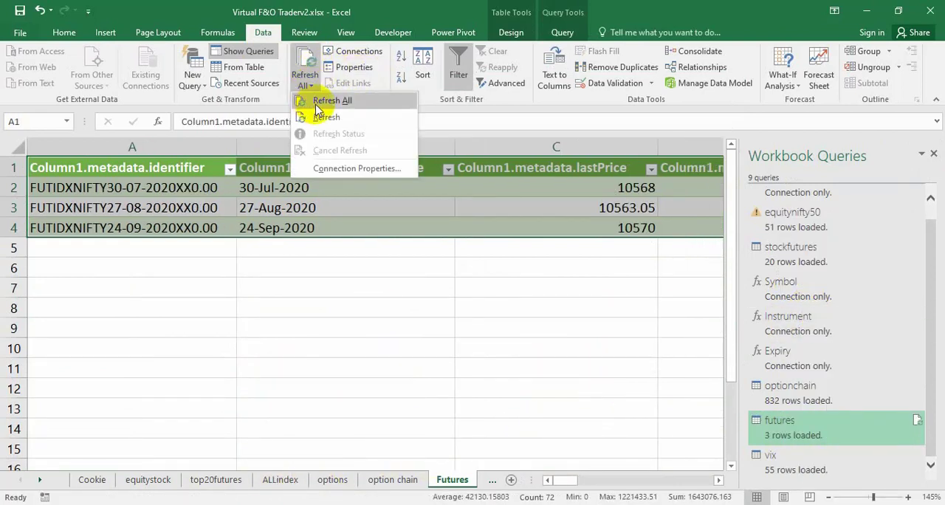
left_click(241, 296)
left_click(361, 52)
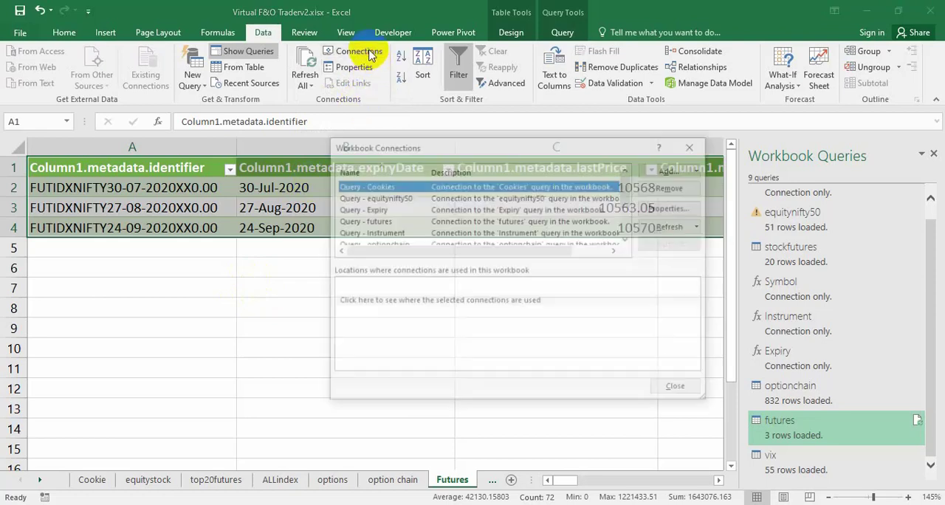
left_click(454, 243)
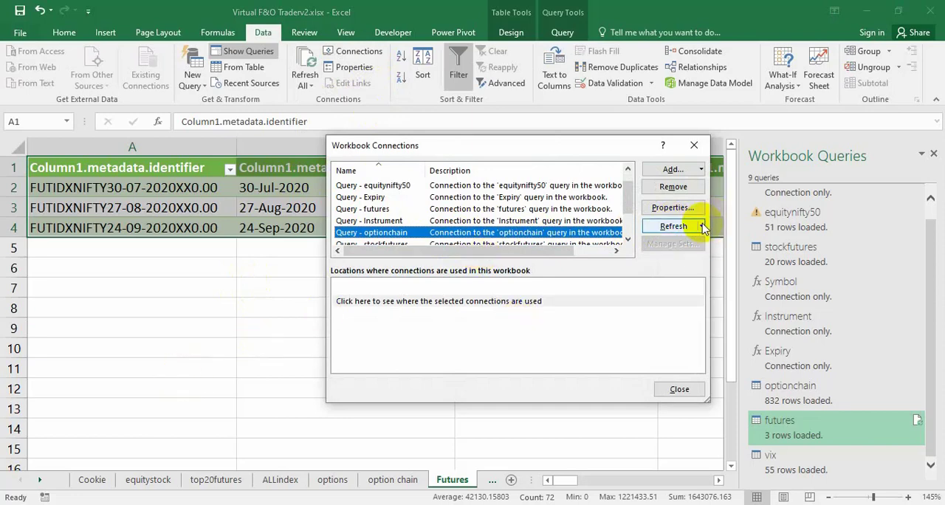
left_click(673, 207)
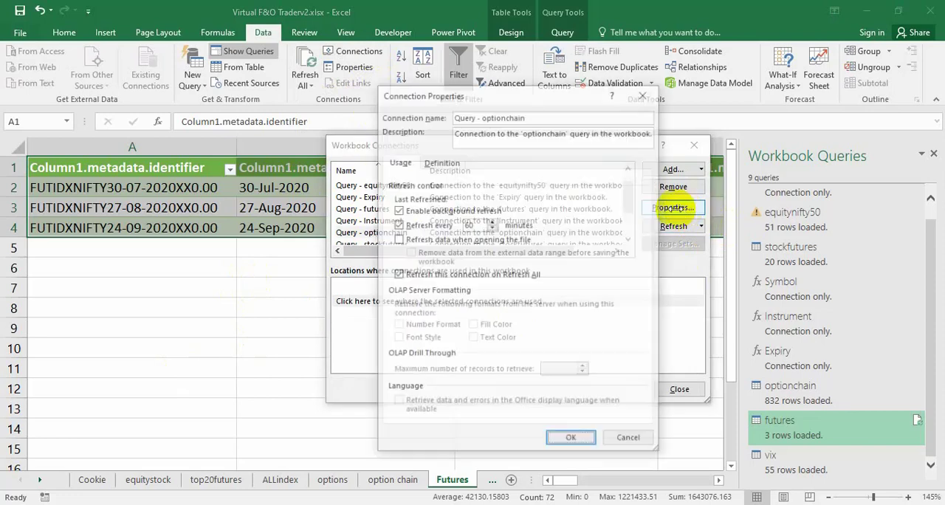
left_click(415, 226)
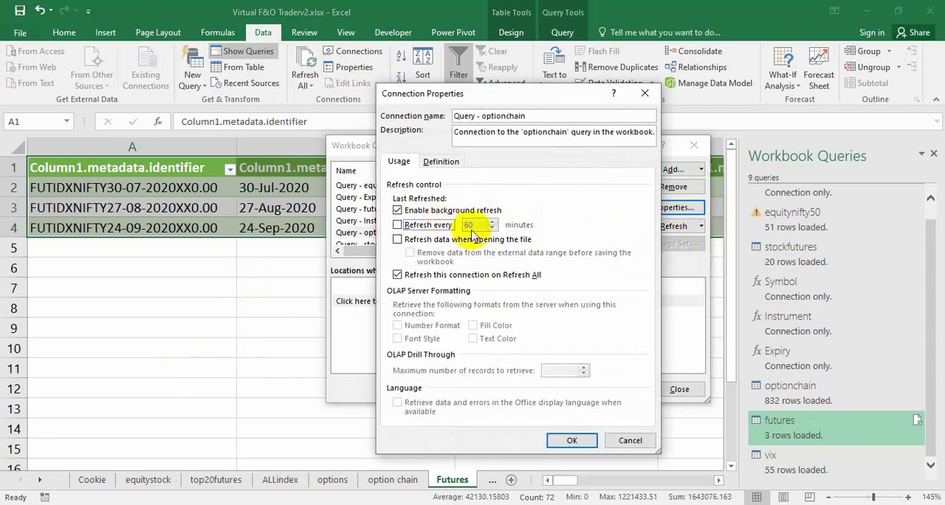
left_click(419, 228)
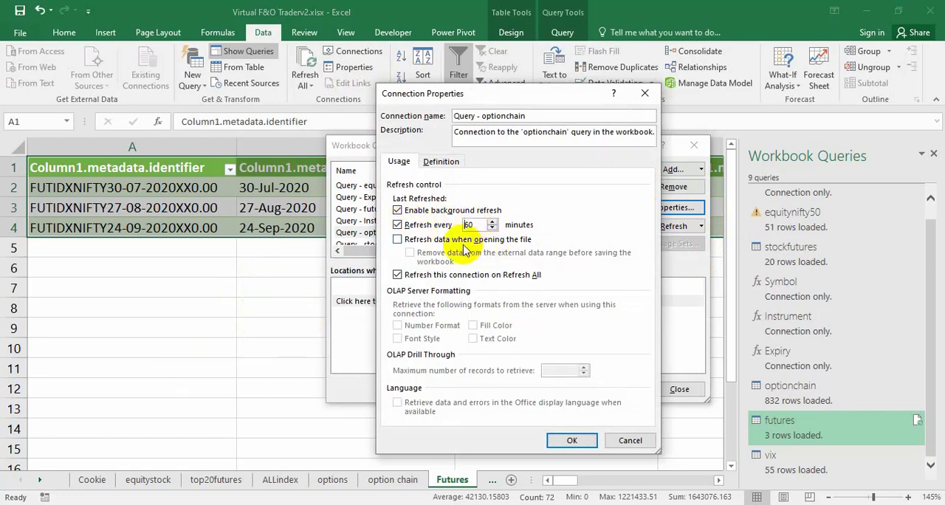
left_click(400, 225)
left_click(574, 441)
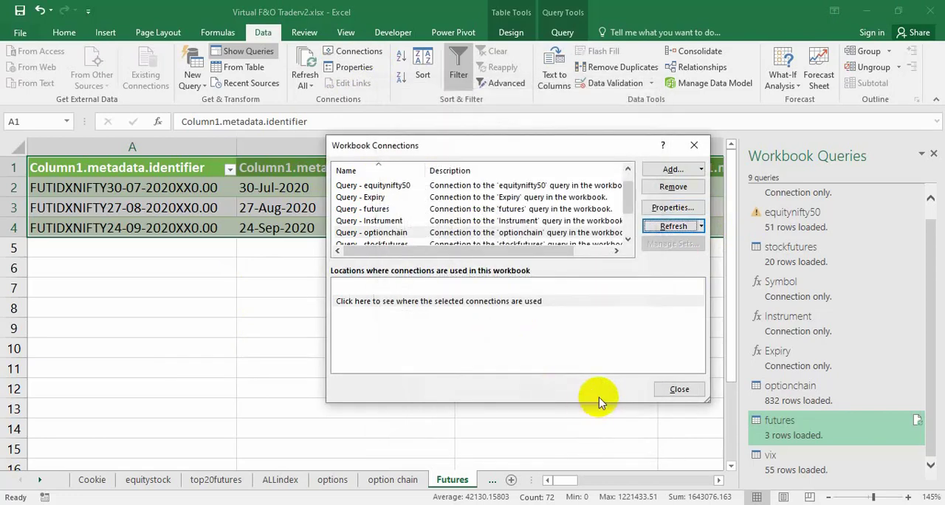
left_click(677, 389)
Step: Bring up the strategy sheet to view its option spread positions
left_click(346, 342)
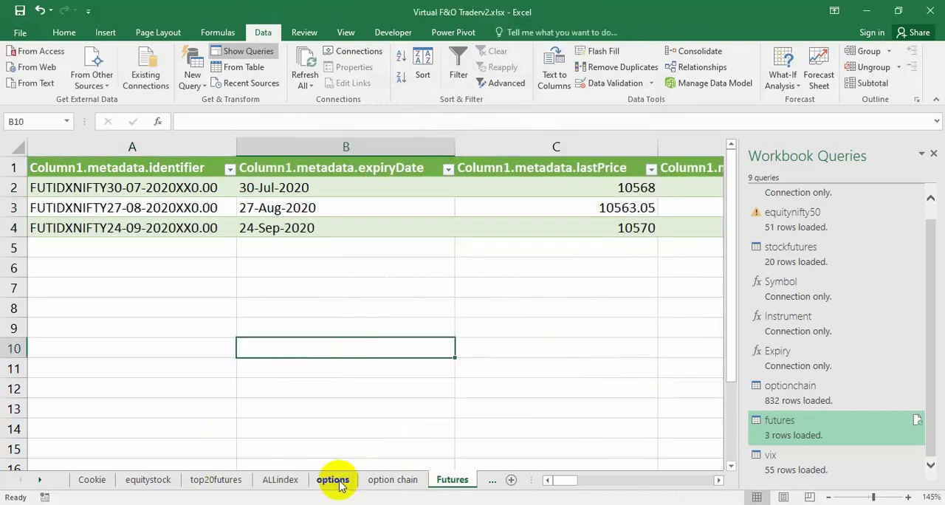
left_click(492, 480)
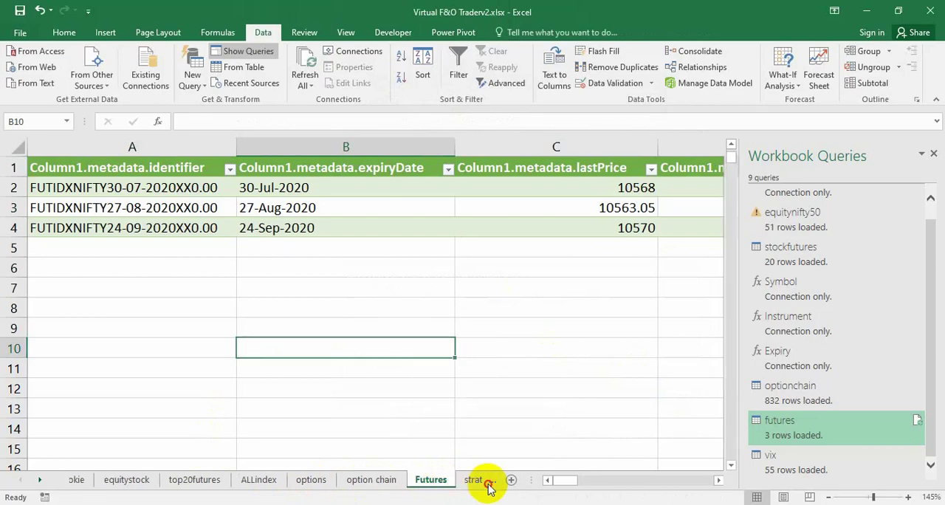
left_click(453, 480)
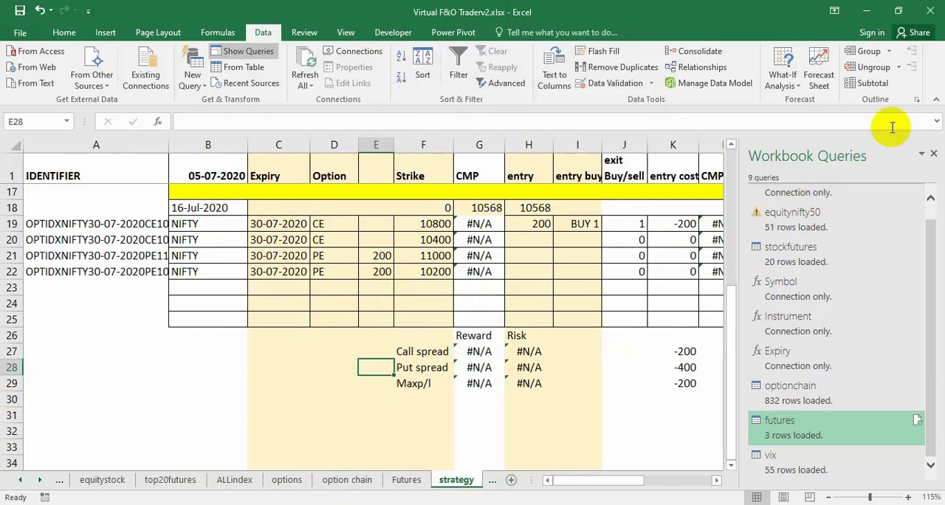
Step: Close the workbook queries list and change the first strategy block's heading in B3 to JULY CALL SPREAD
left_click(934, 154)
left_click(373, 305)
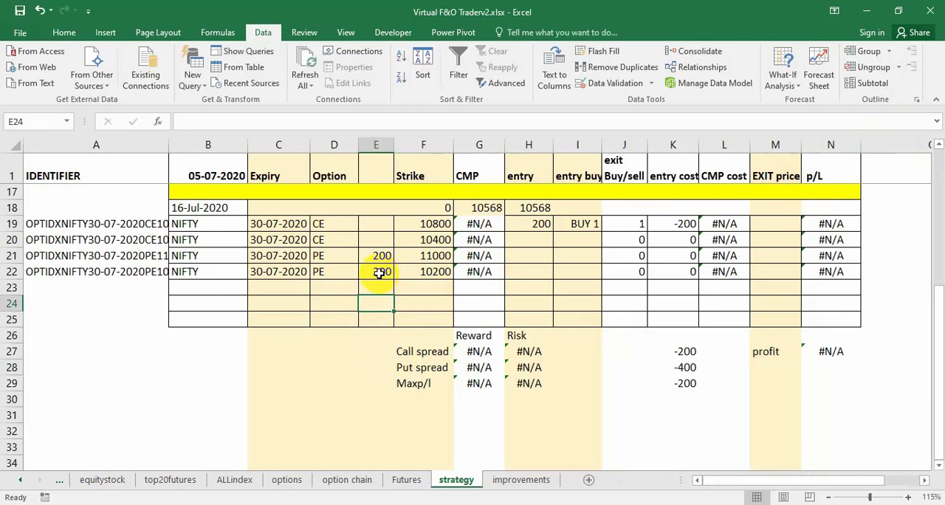
scroll(378, 273, "up", 5)
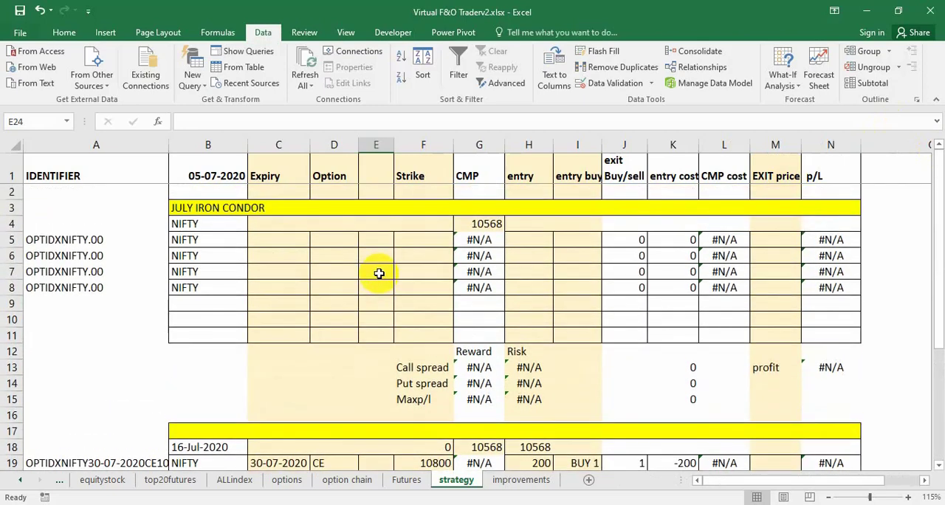
left_click(218, 208)
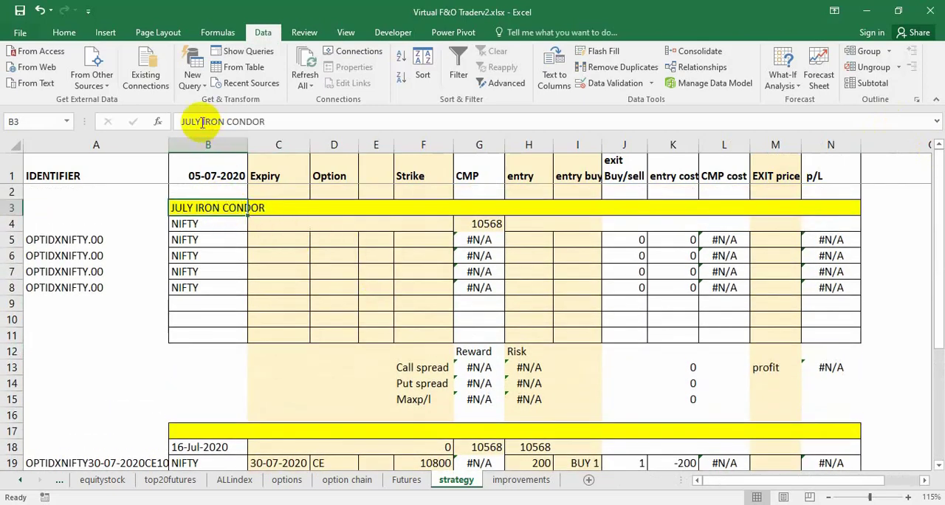
left_click_drag(202, 121, 475, 121)
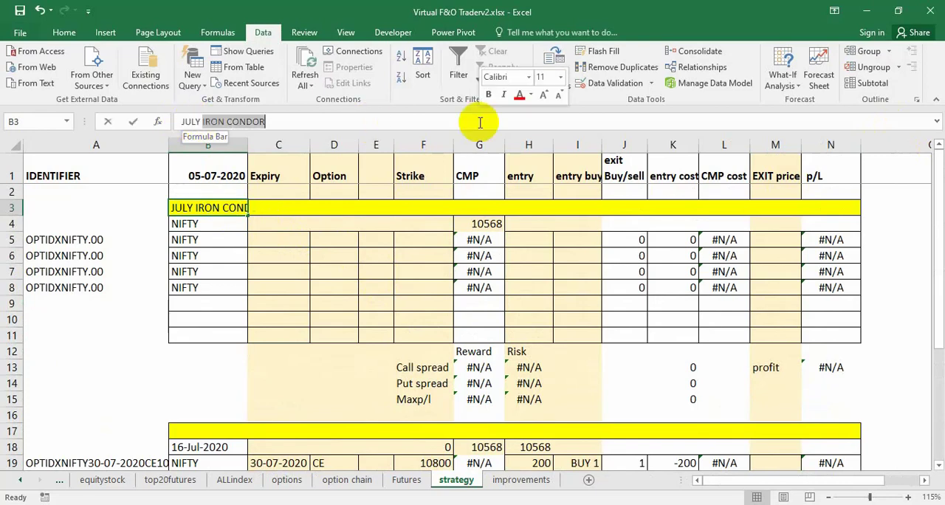
type("cal")
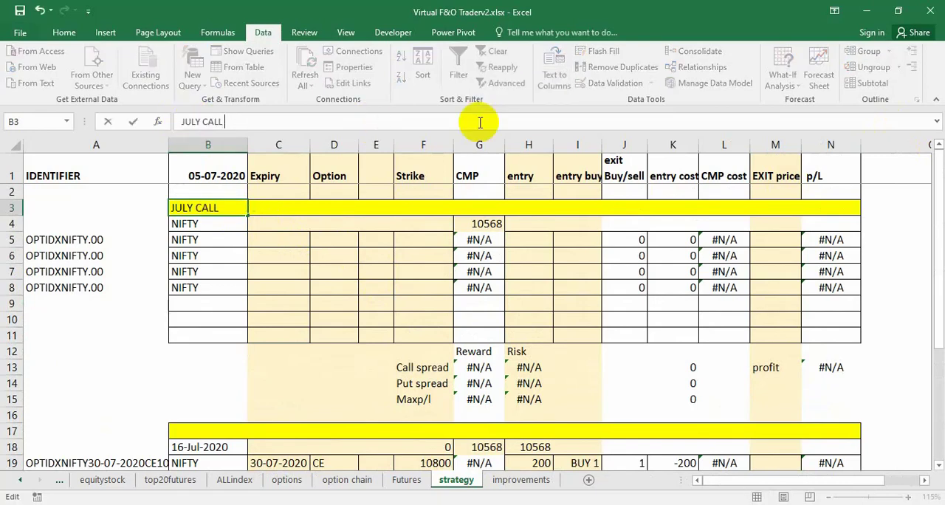
type("L SPREAD")
key("Return")
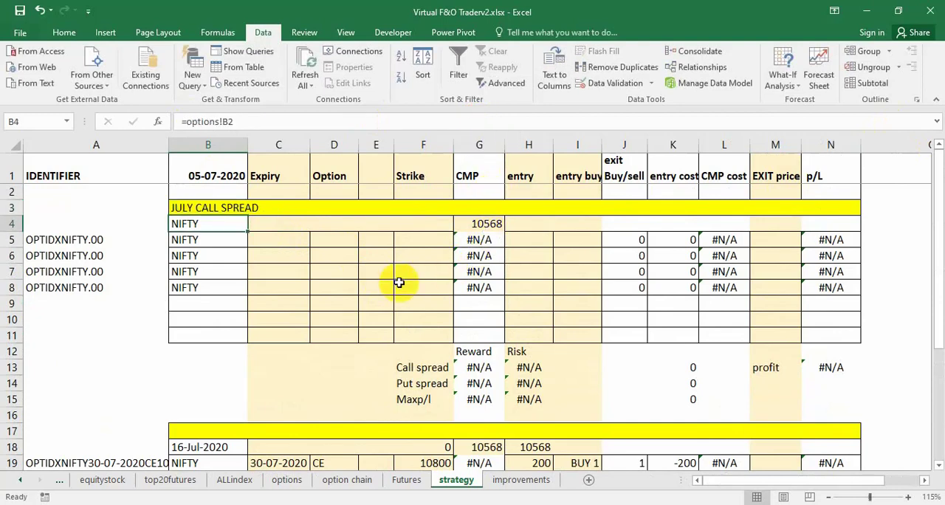
Step: Enter 30-07-2020 as a text expiry in C5 and CE as the option type in D5 for the first spread leg
left_click(276, 235)
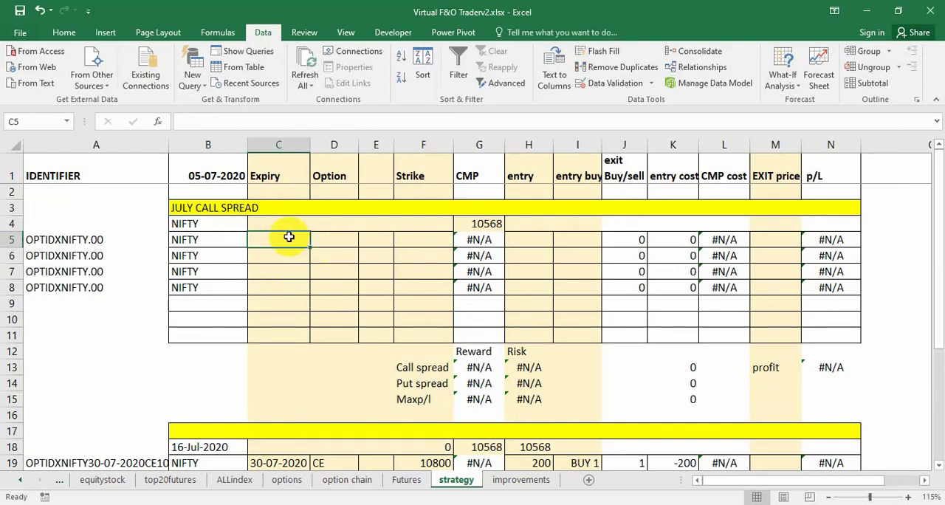
type("'30-07-2020")
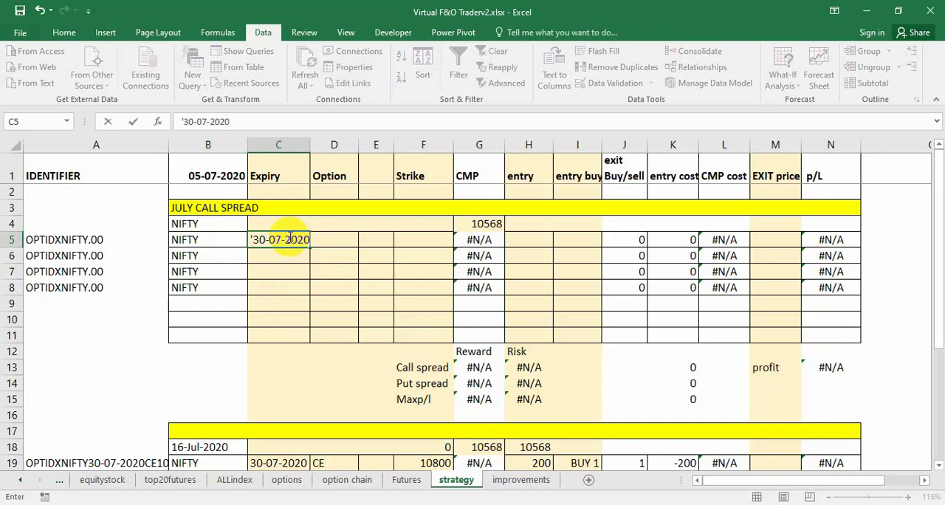
key("Return")
left_click(288, 239)
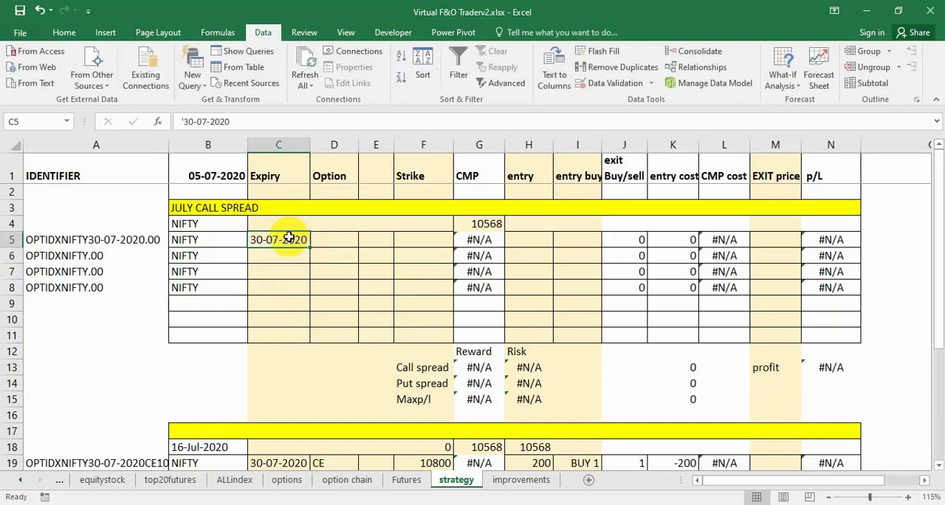
left_click(175, 121)
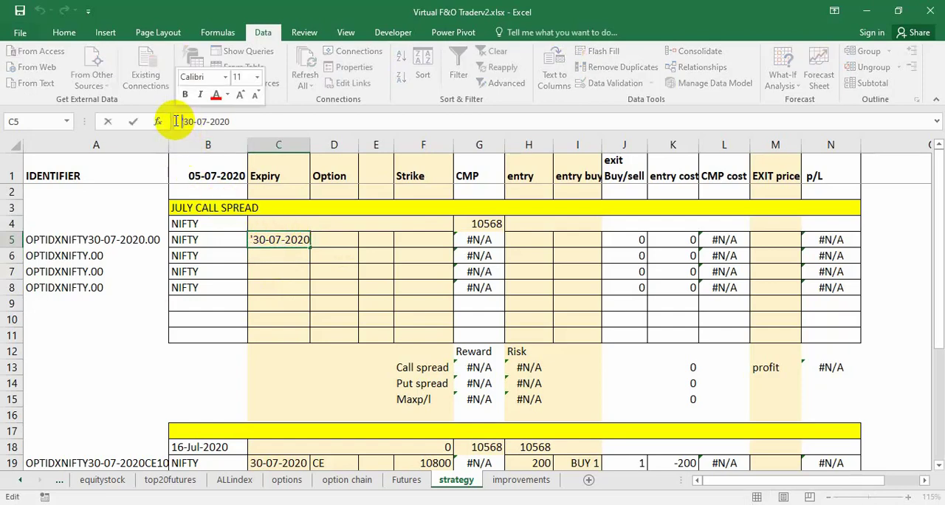
key("Delete")
key("Return")
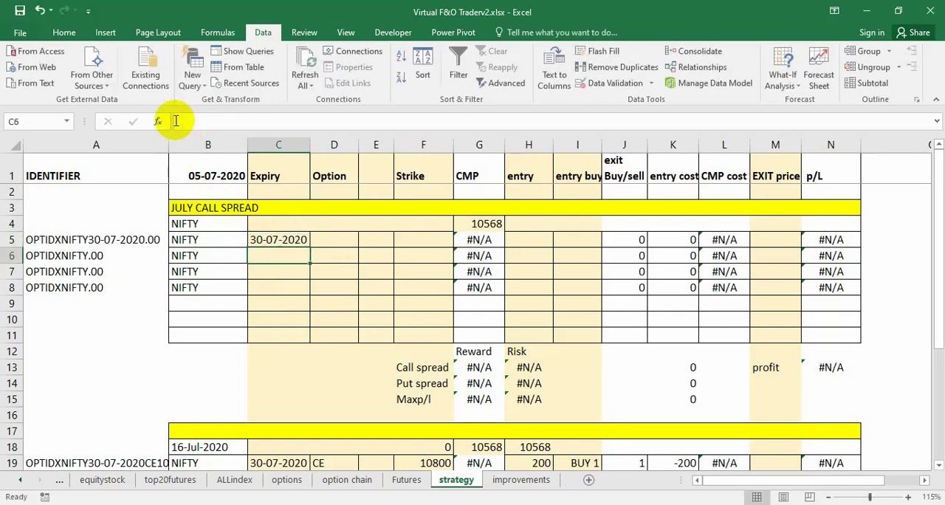
left_click(329, 239)
type("CE")
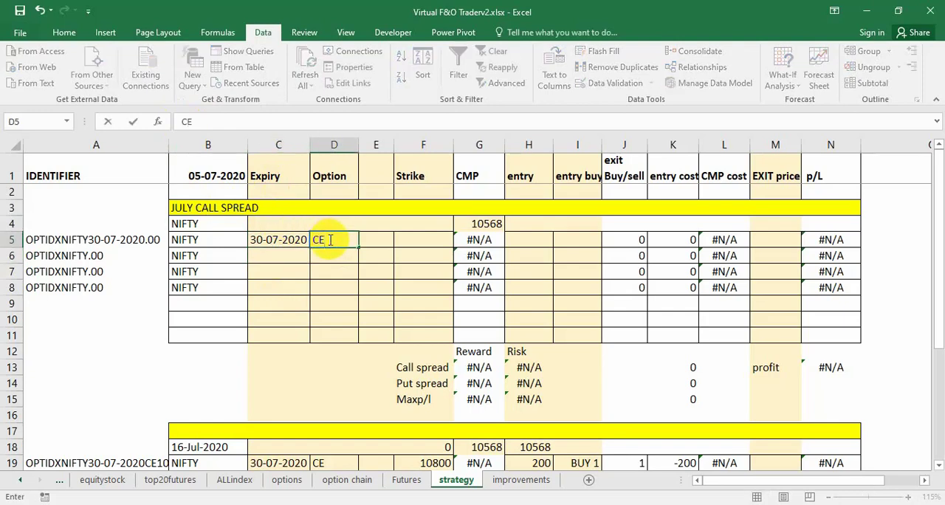
key("Tab")
key("Tab")
Step: Enter 10568 as the NIFTY entry level in H4 and the difference formula =H4-G4 in F4
left_click(481, 221)
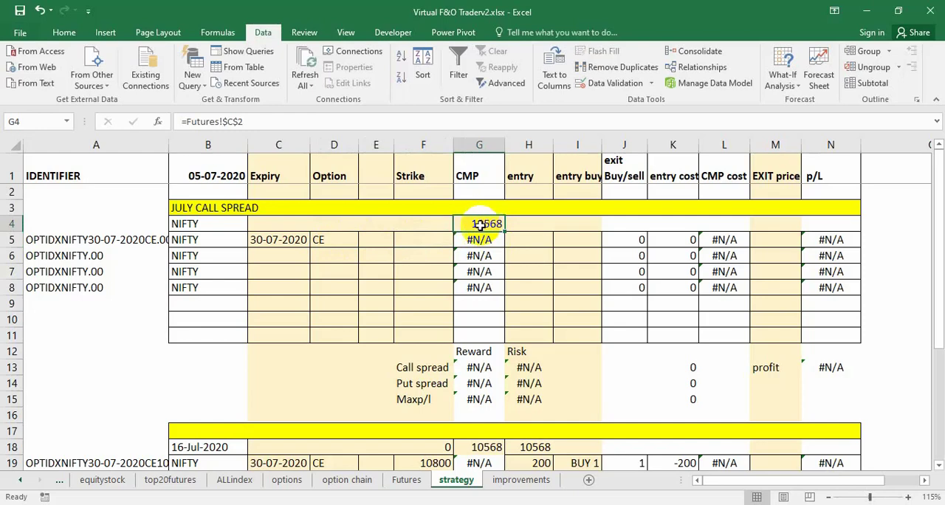
left_click(534, 226)
type("10568")
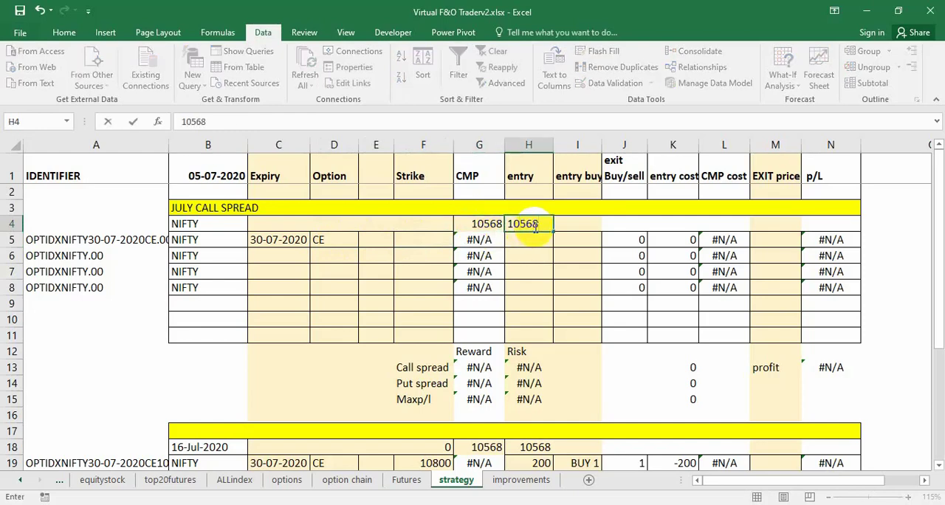
left_click(426, 223)
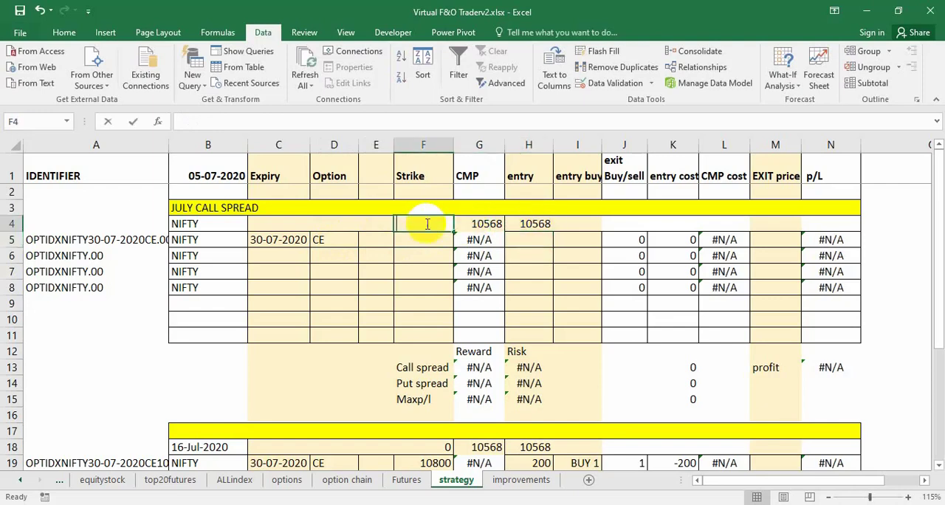
type("=")
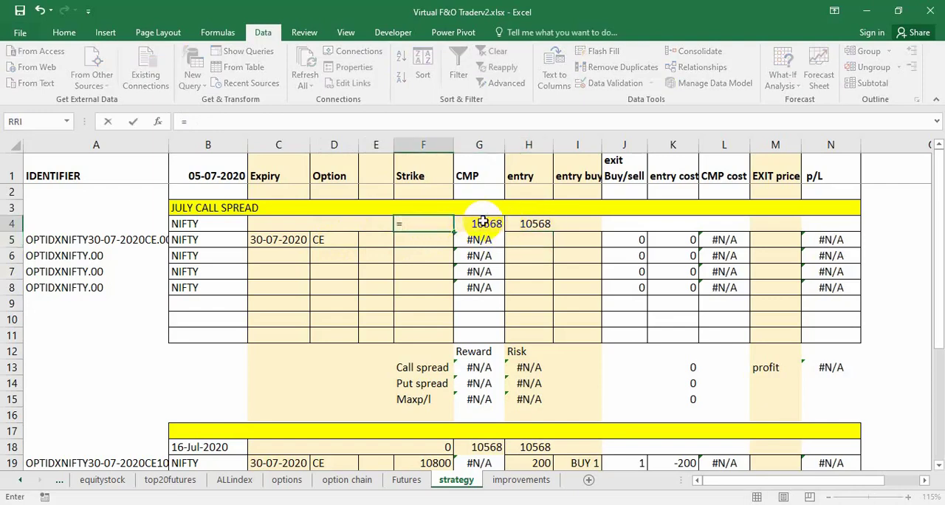
left_click(521, 224)
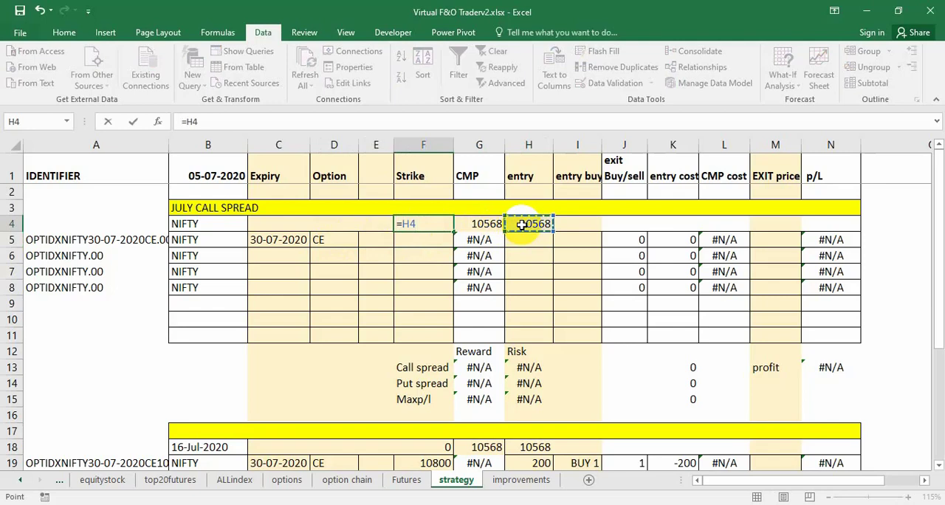
type("-")
left_click(484, 223)
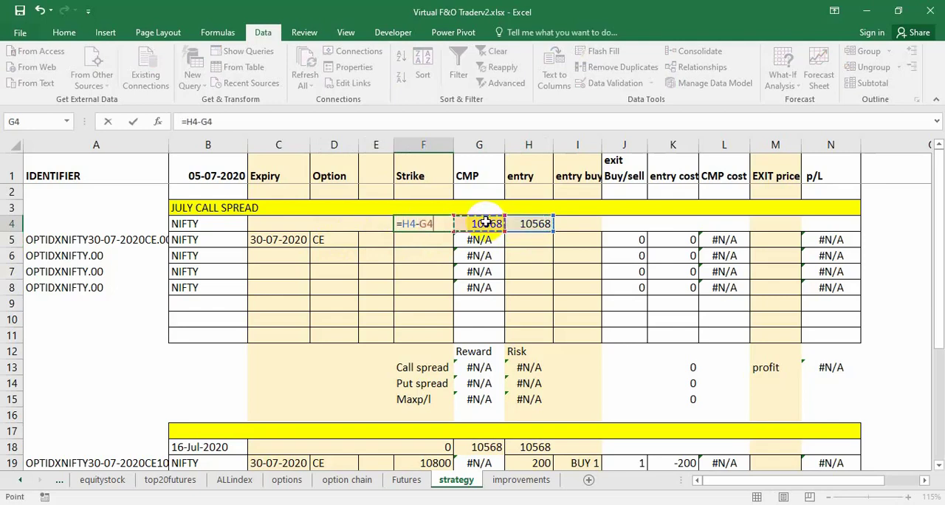
key("Return")
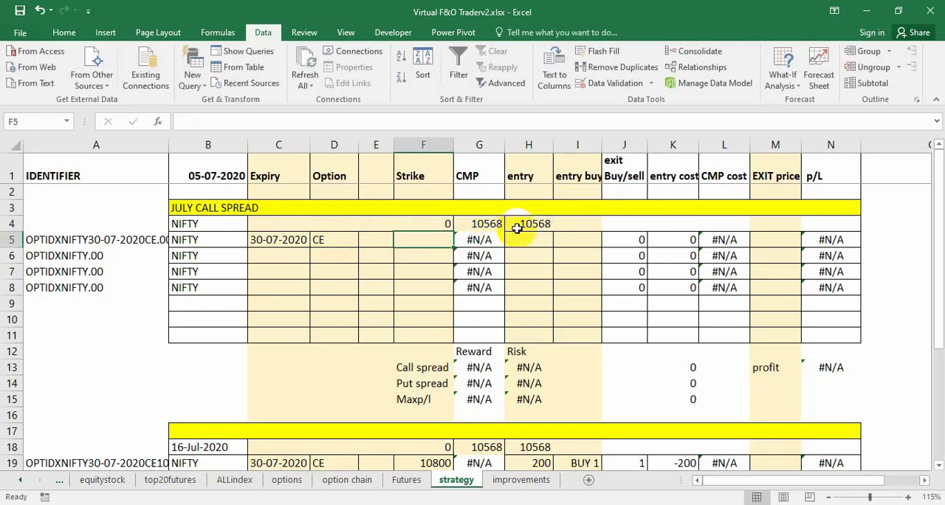
Step: Set the NIFTY entry cell H4 to the current market price with the formula =G4
left_click(530, 225)
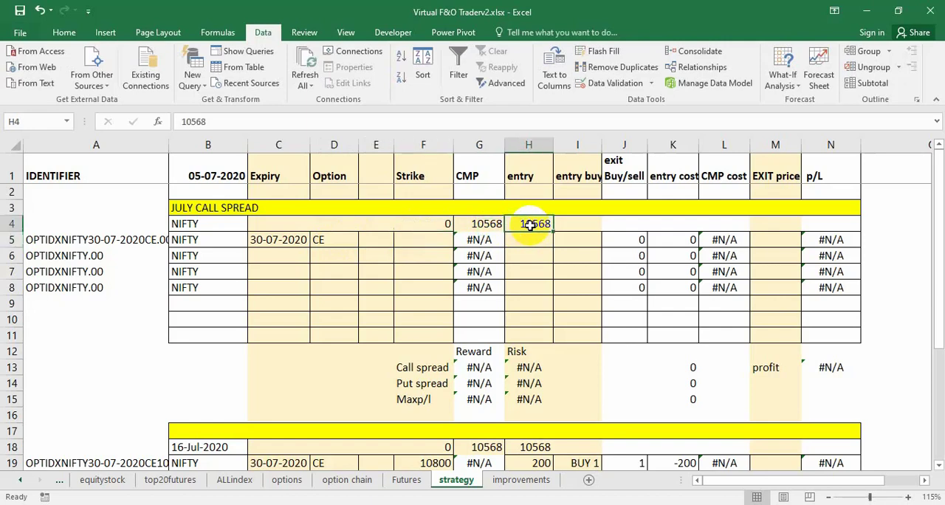
type("=")
left_click(478, 224)
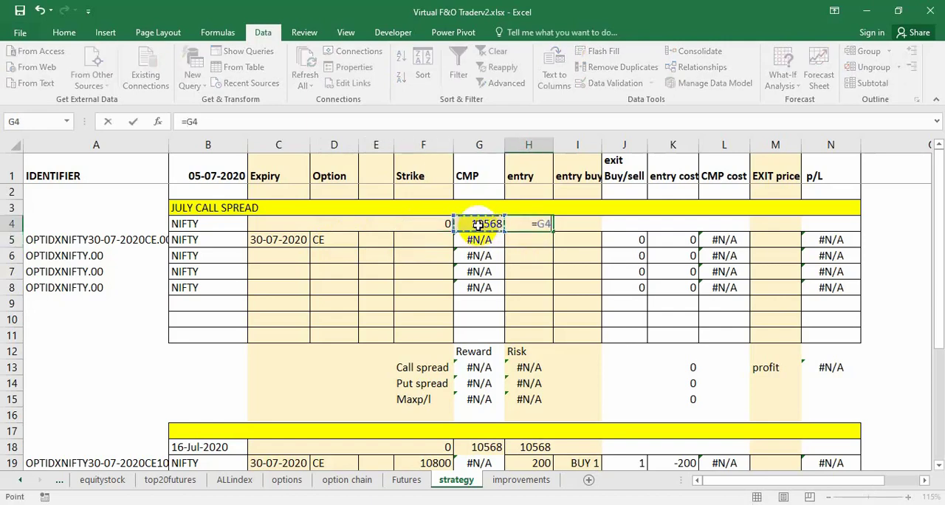
key("Return")
Step: Set F4 to compute the current price minus the entry level with the formula =G4-H4
left_click(435, 223)
type("=")
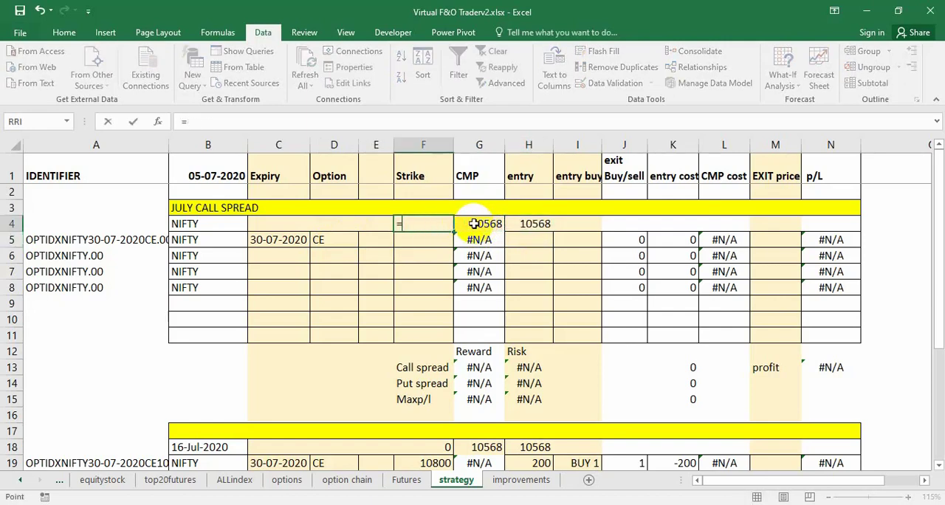
left_click(476, 222)
type("-")
left_click(513, 223)
key("Return")
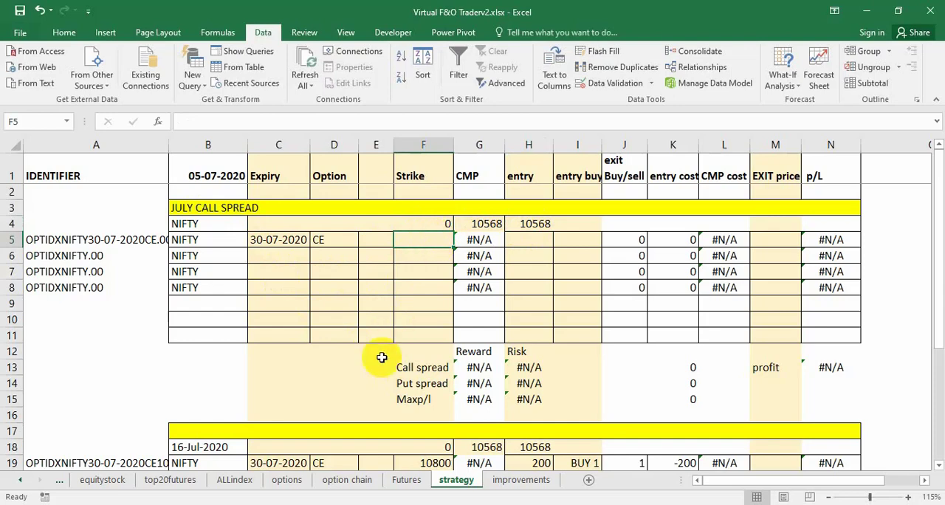
Step: Enter 10600 as the first leg's strike in F5 and check its expiry and CMP cells
type("106")
type("00")
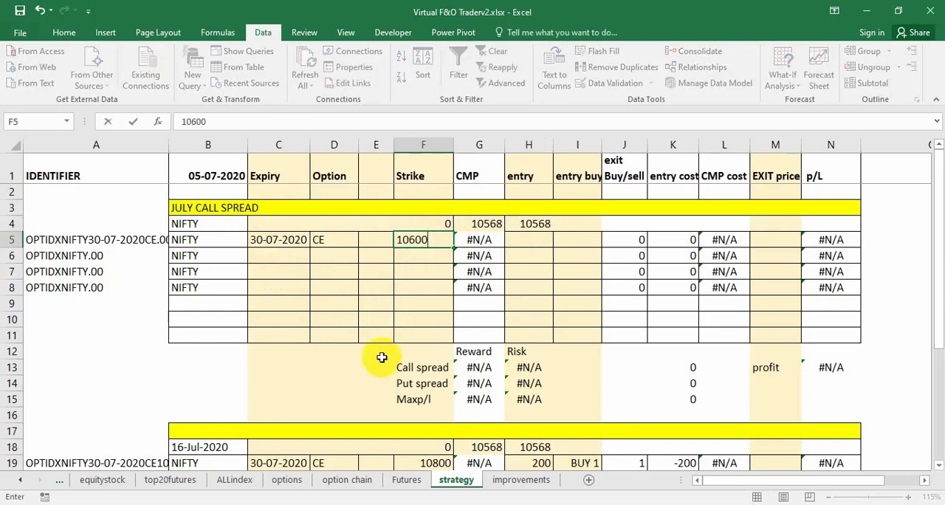
key("Return")
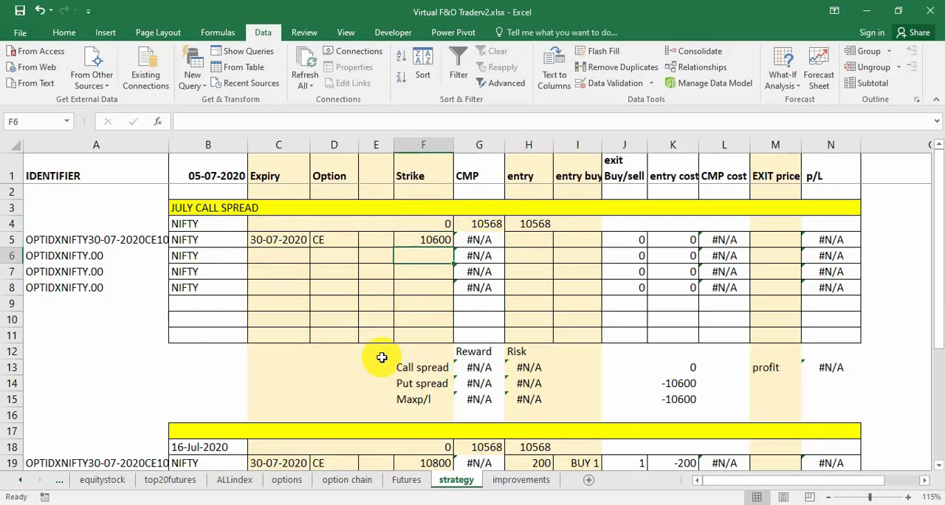
left_click(267, 242)
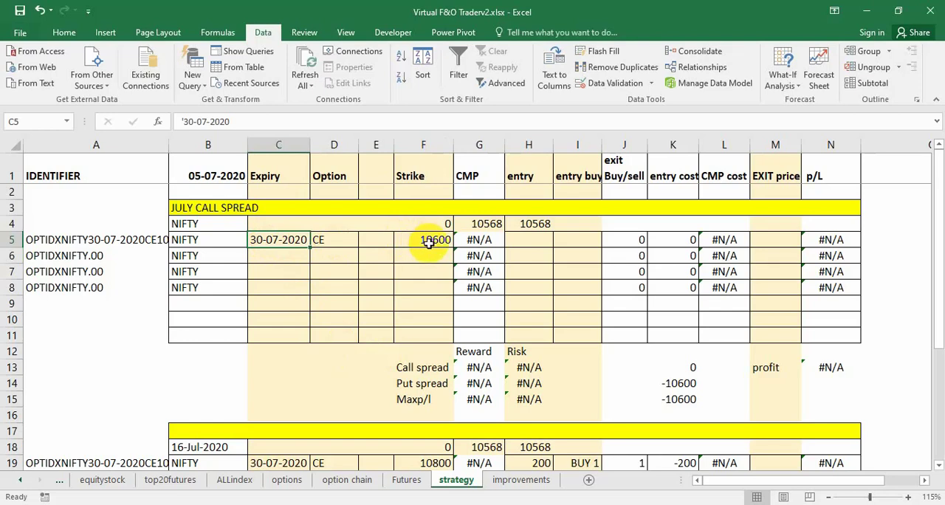
left_click(481, 240)
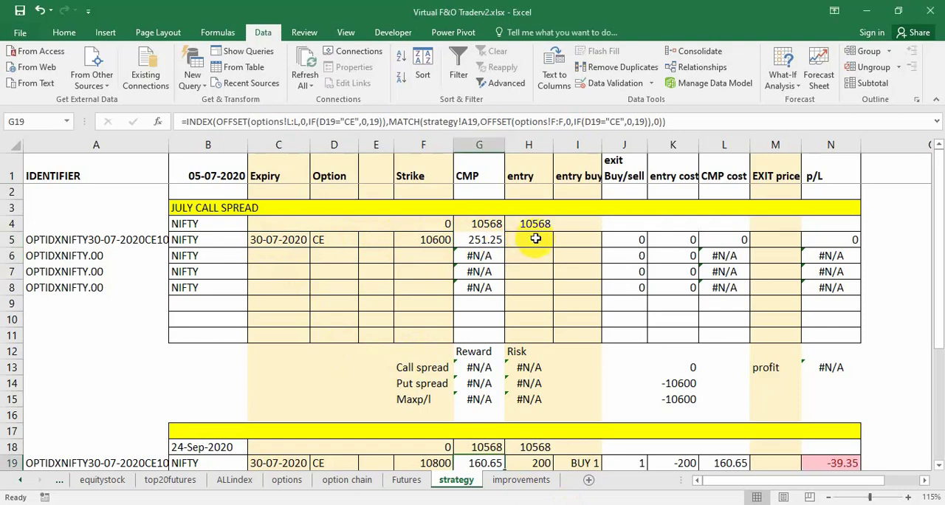
Step: Enter 250 as the first leg's entry price in H5 and -1 in I5 to mark it as BUY 1
left_click(535, 238)
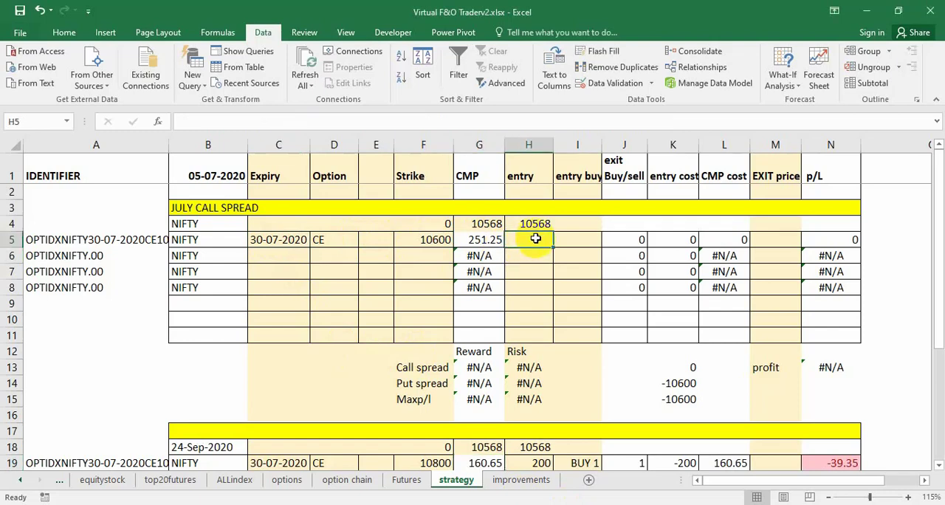
type("250")
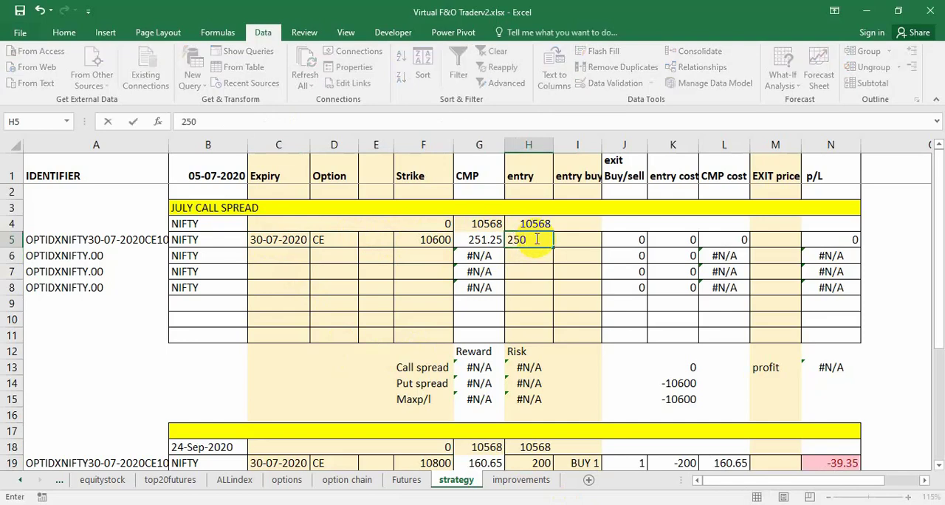
key("Tab")
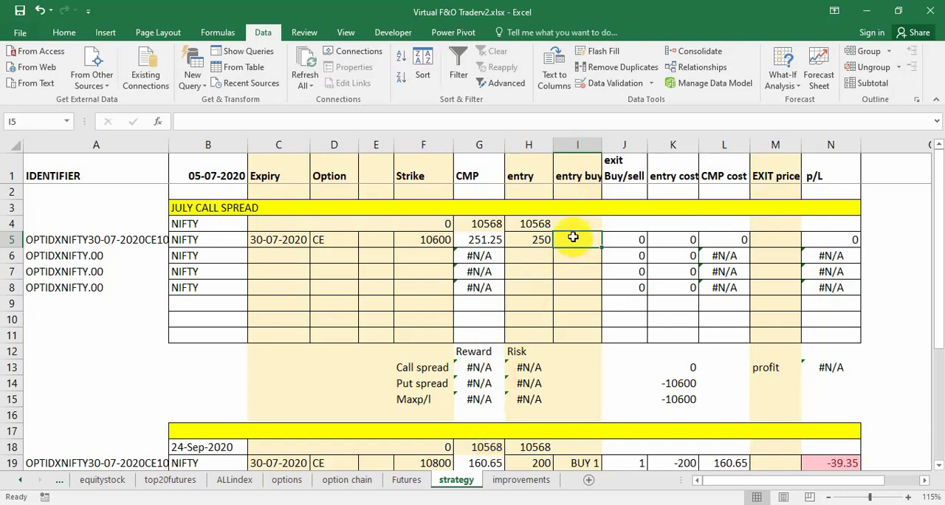
type("-1")
key("Return")
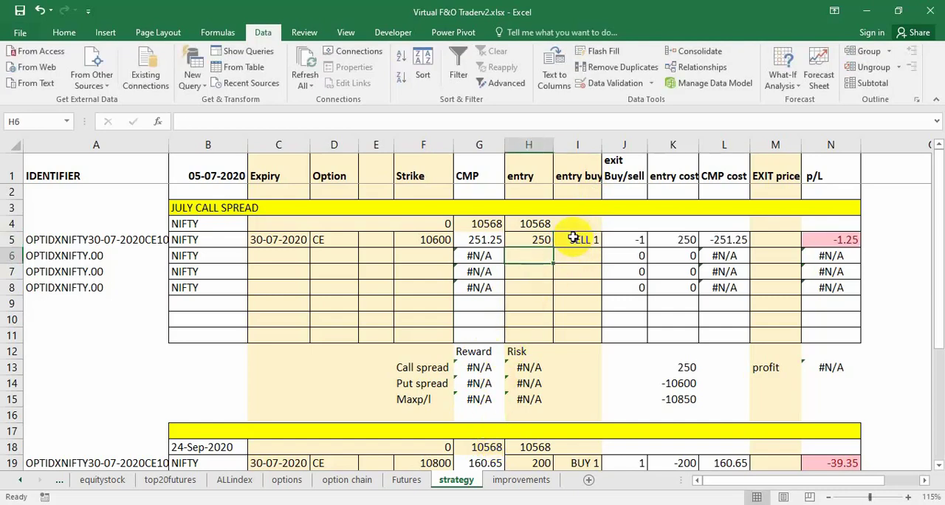
left_click(573, 238)
type("1")
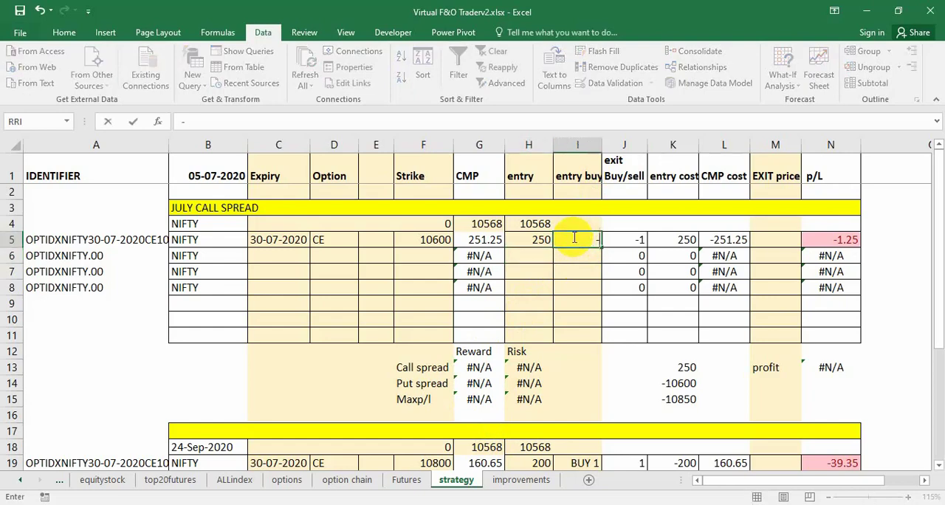
key("Return")
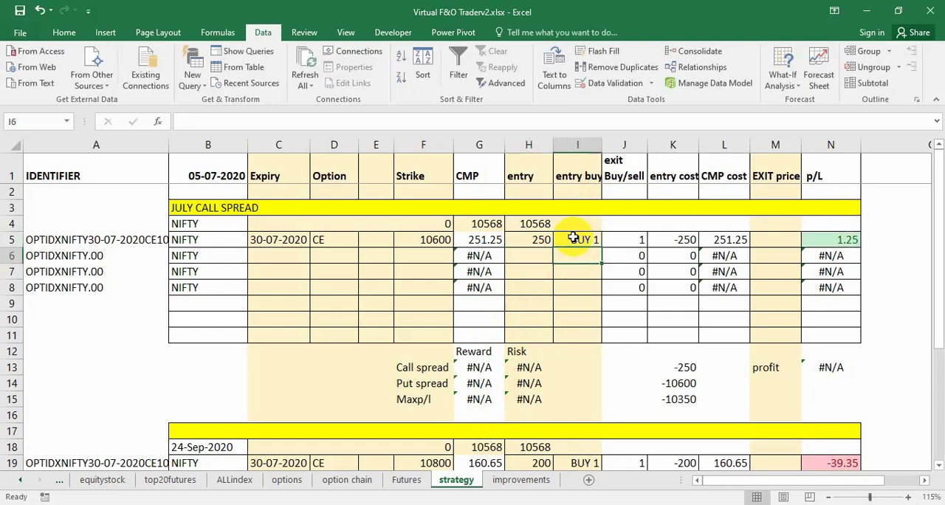
left_click(573, 238)
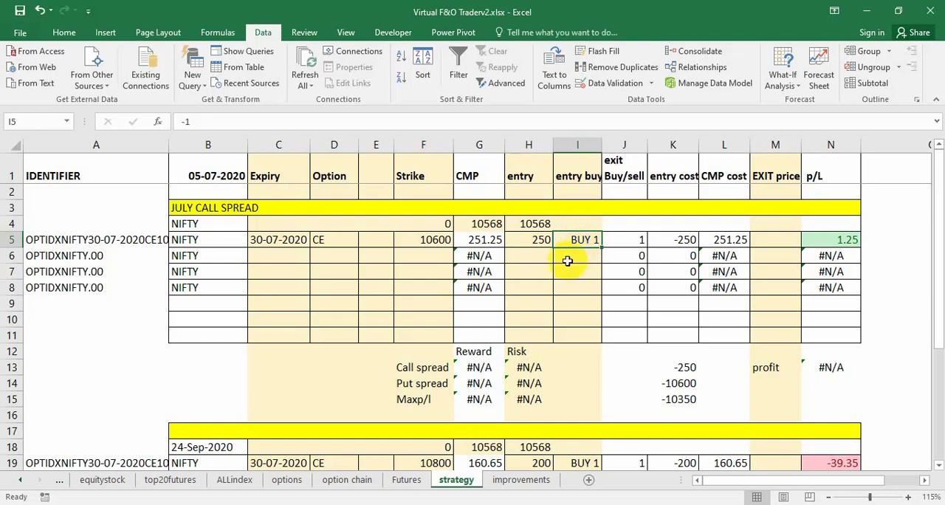
left_click(380, 255)
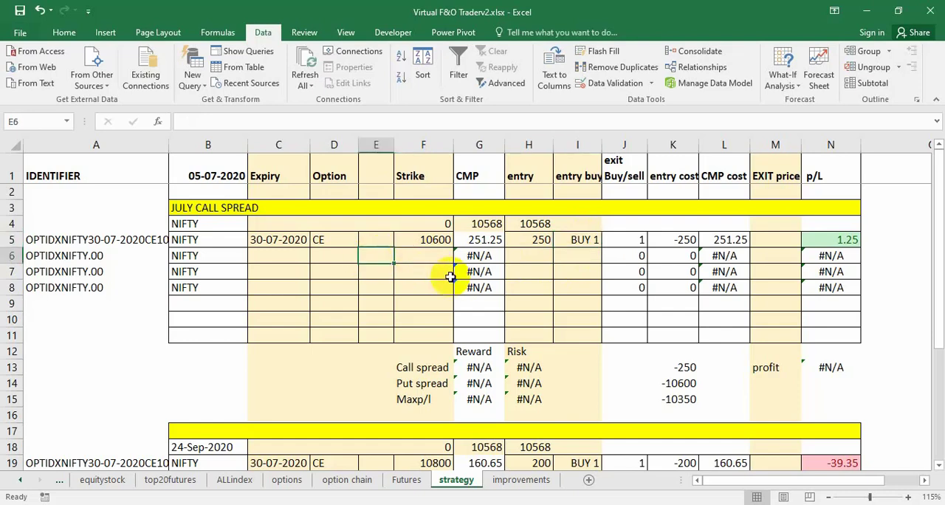
Step: Enter =200 in E6 as the gap between the two legs' strikes
type("=200")
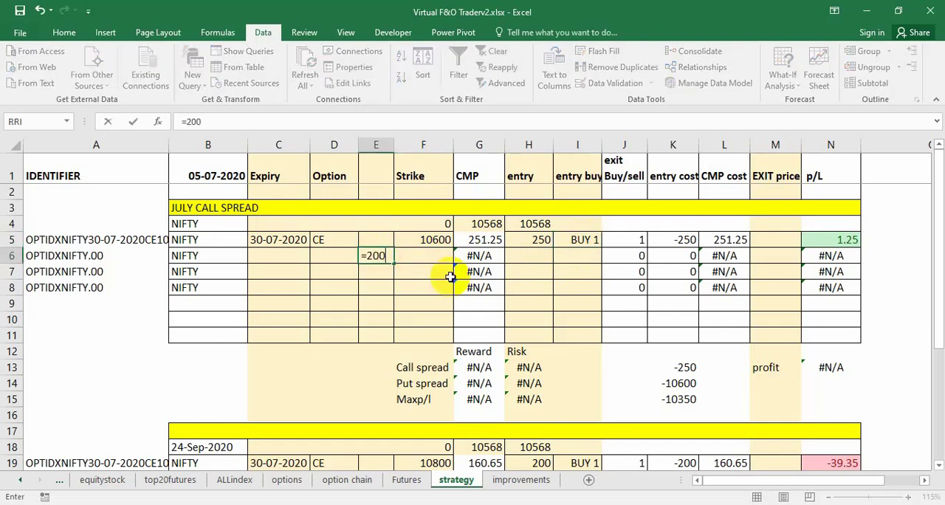
key("Return")
left_click(376, 255)
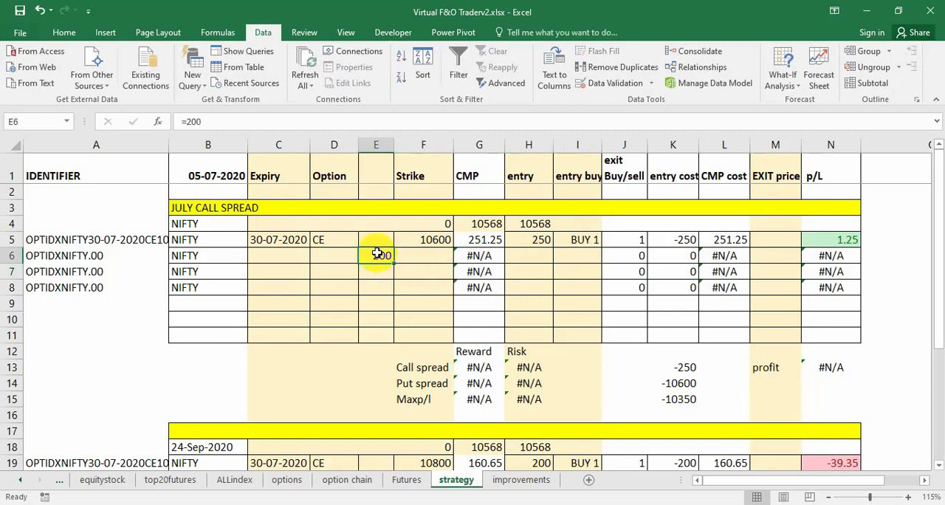
Step: Compute the second leg's strike in F6 from the gap and the first strike with the formula =E6+F5
left_click(428, 256)
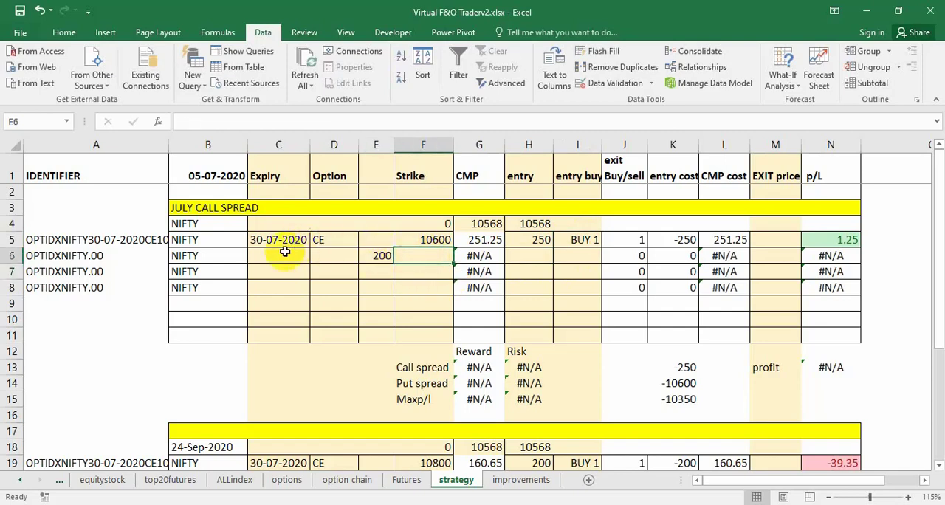
type("=")
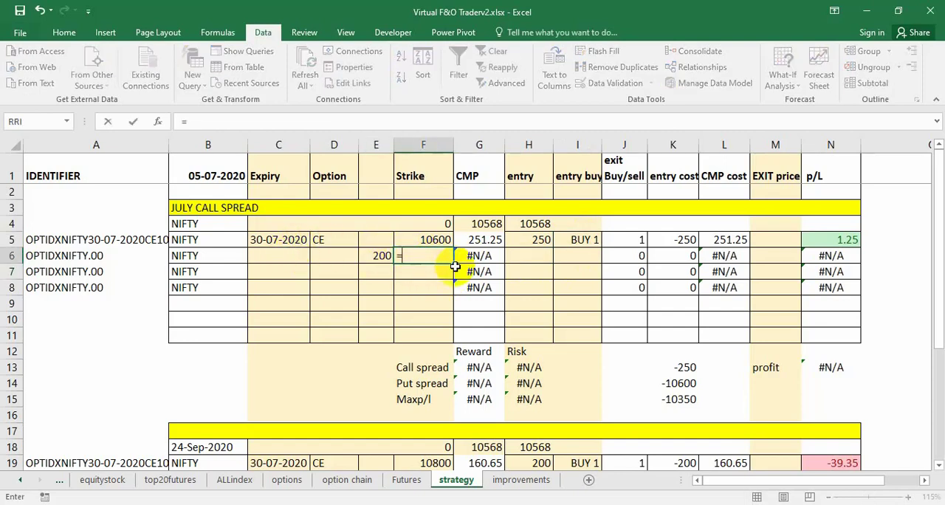
left_click(372, 255)
type("+")
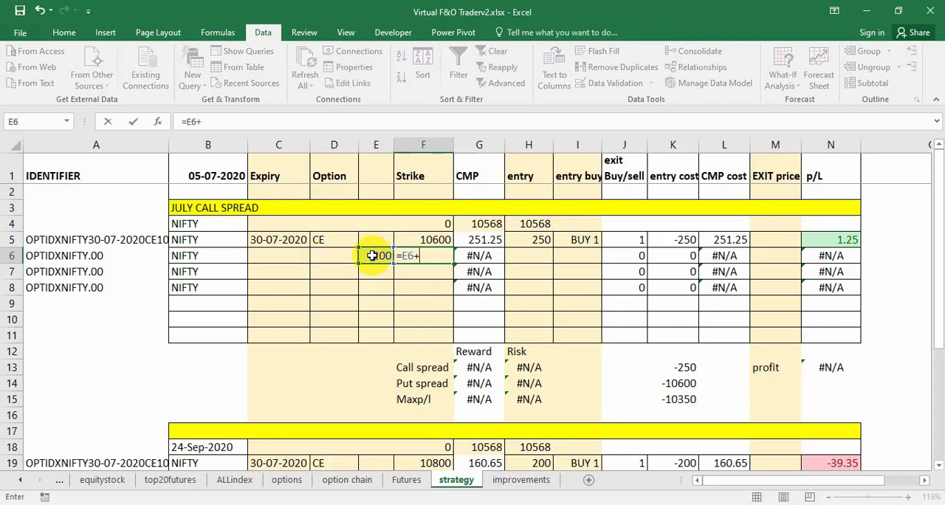
left_click(422, 240)
key("Return")
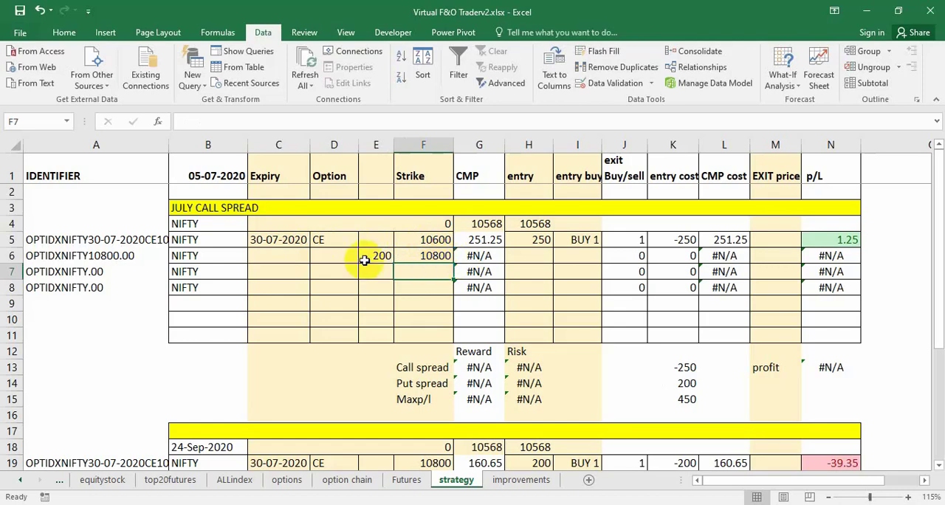
Step: Fill the first leg's expiry and option type down into C6:D6 and check the CMP formula in G6
left_click_drag(258, 255, 317, 256)
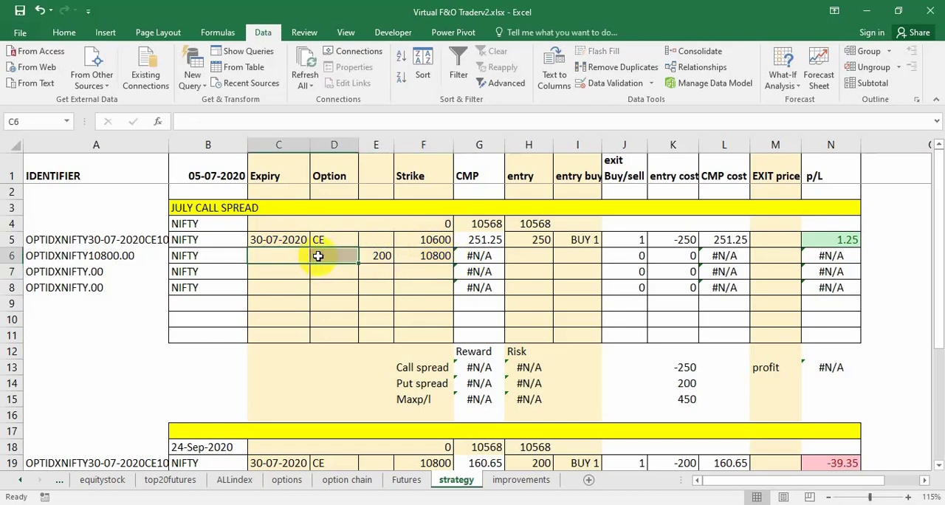
key("ctrl+d")
left_click(483, 255)
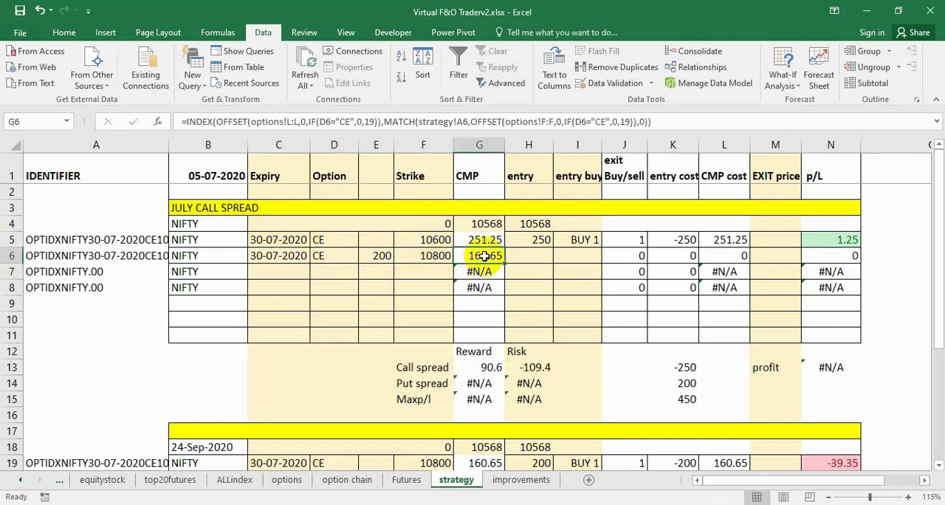
Step: Enter 160 as the second leg's entry price in H6 and 1 in I6 to mark it as SELL 1
left_click(541, 255)
type("160")
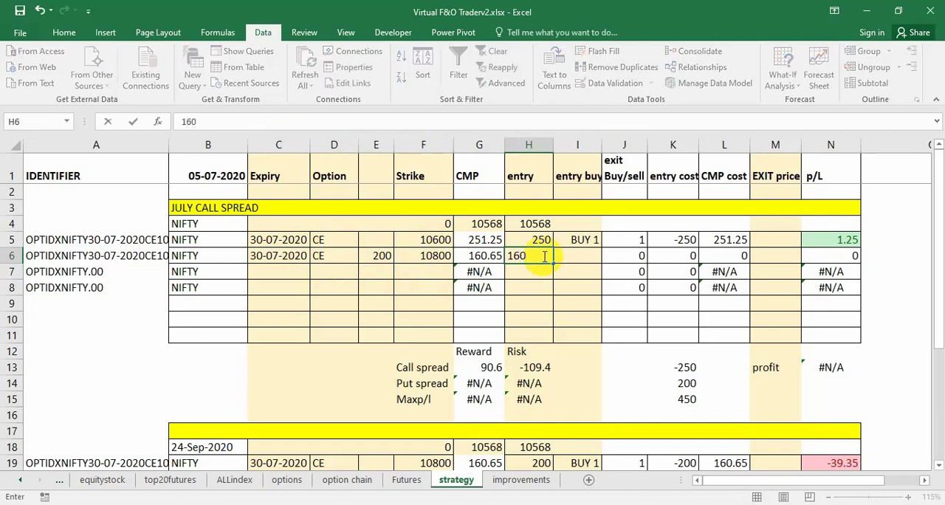
key("Return")
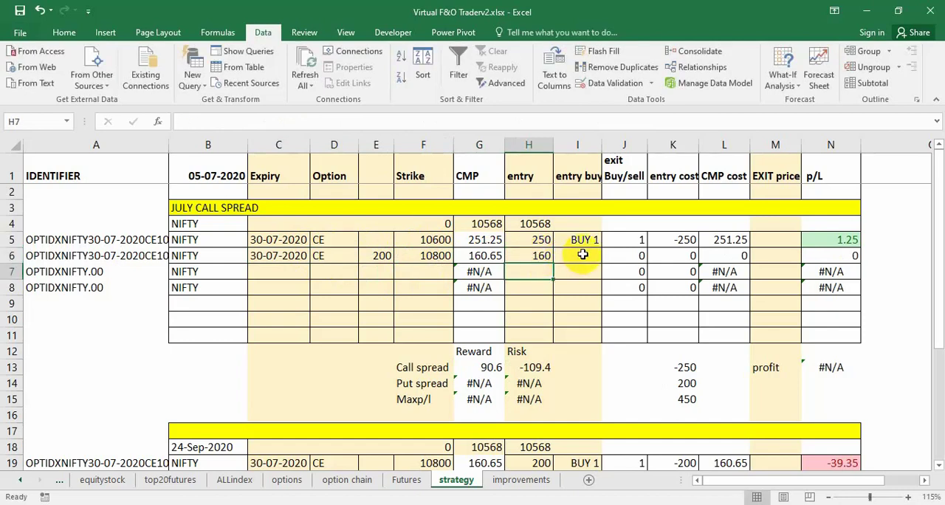
left_click(582, 254)
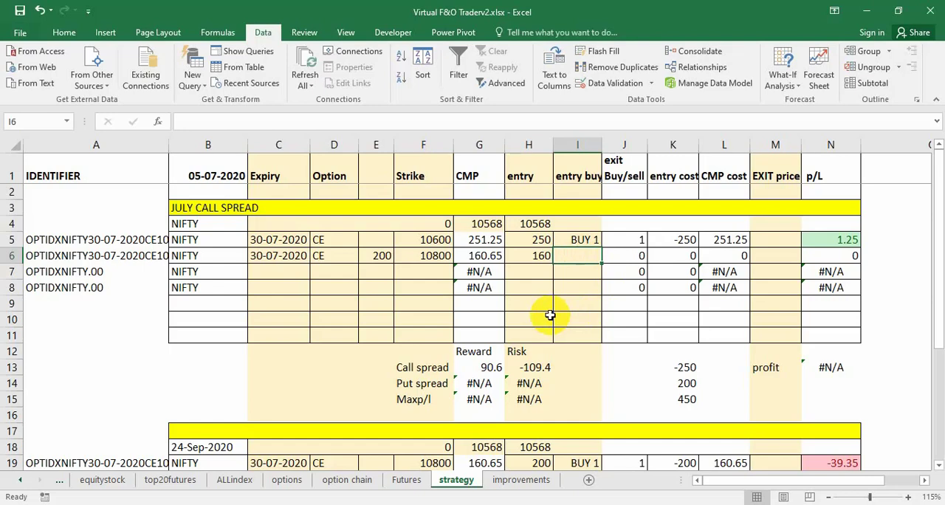
type("SELL 1")
key("Return")
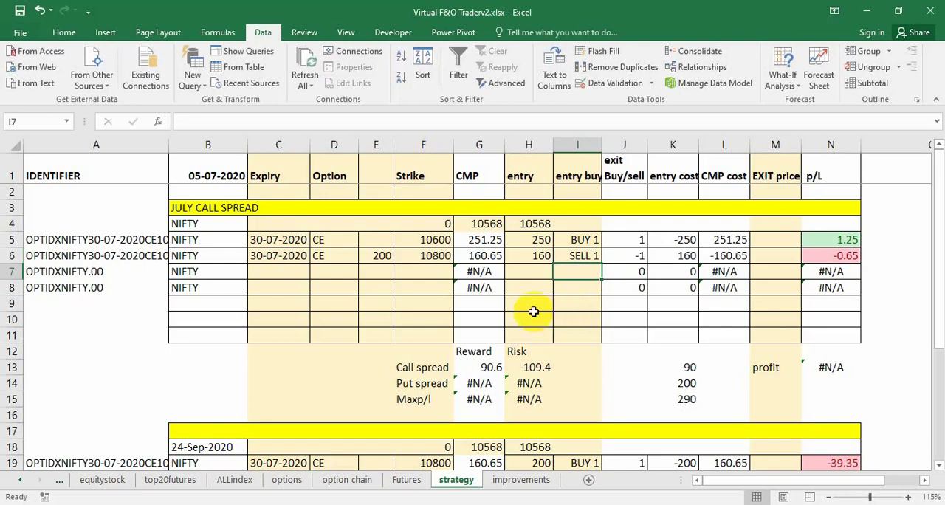
left_click(582, 254)
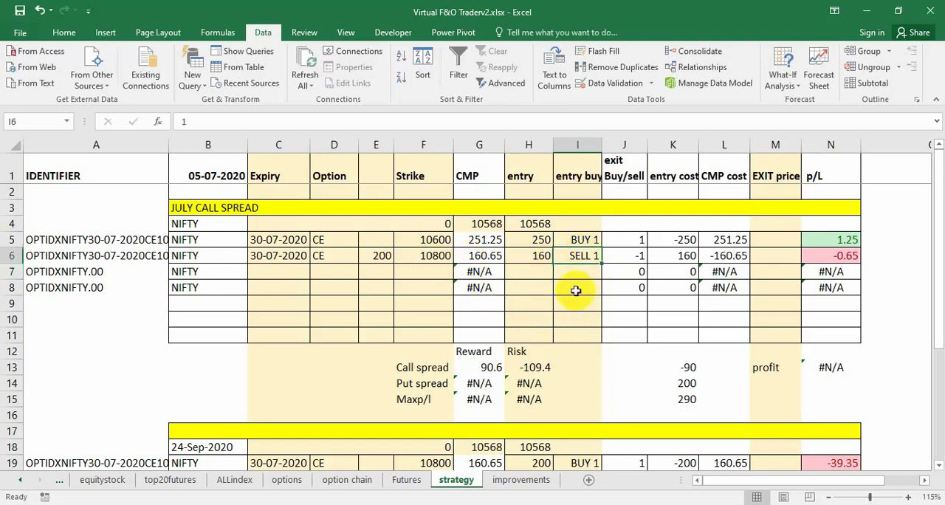
Step: Re-enter the call spread reward in G13 as =G5-G6 and check the risk formula in H13
left_click(486, 368)
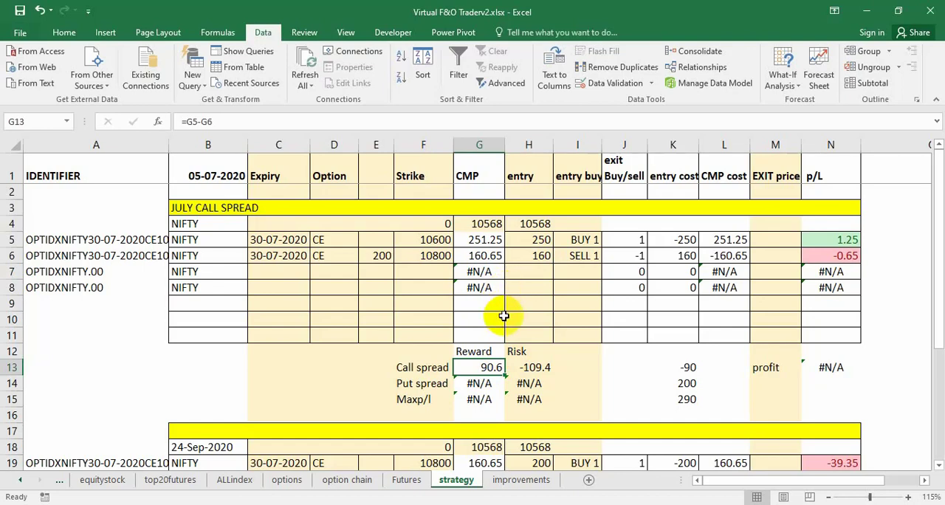
type("=")
left_click(480, 239)
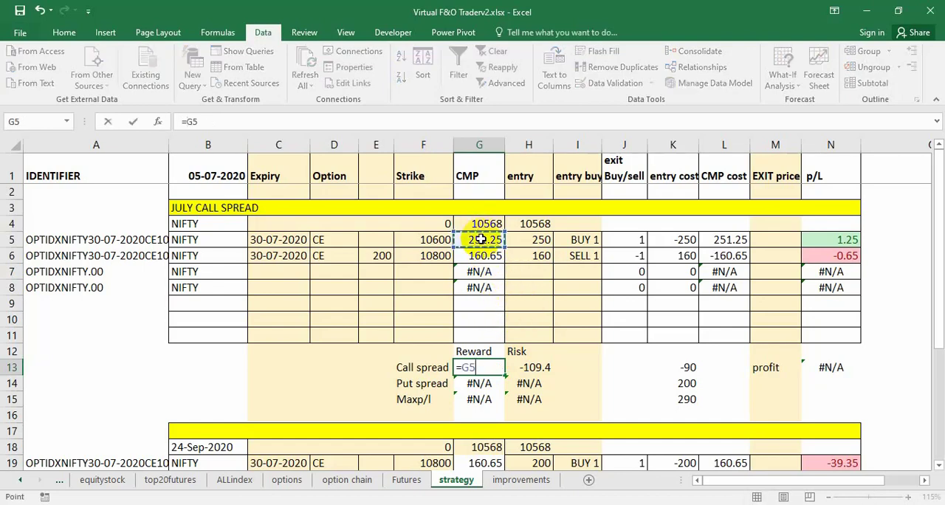
type("-")
left_click(480, 255)
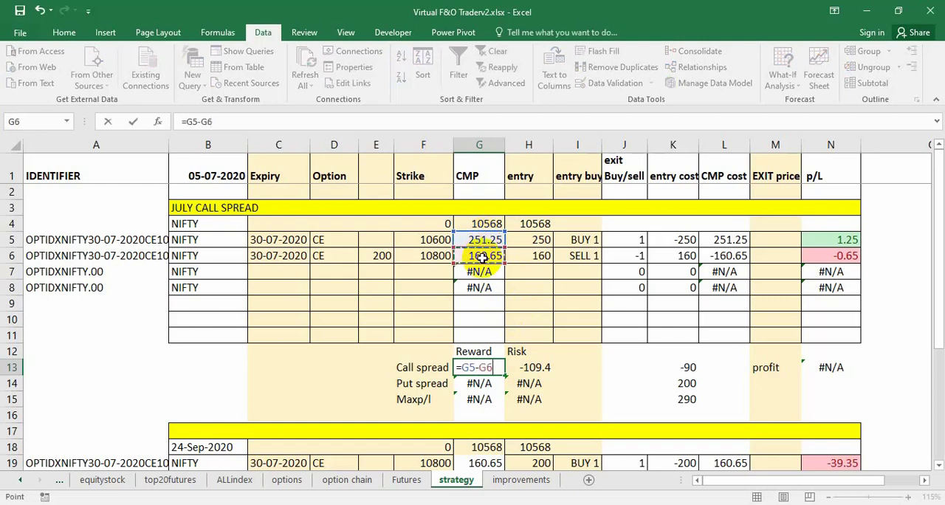
key("Return")
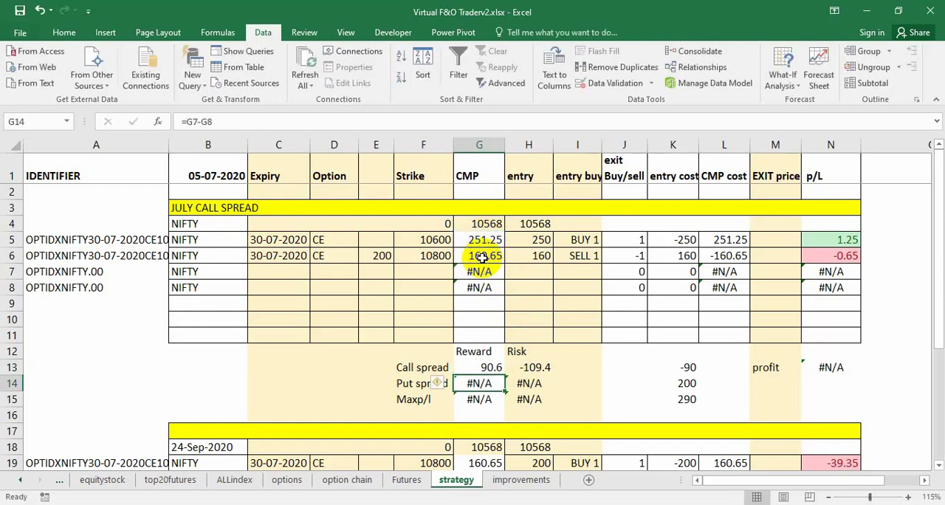
left_click(490, 366)
left_click(544, 373)
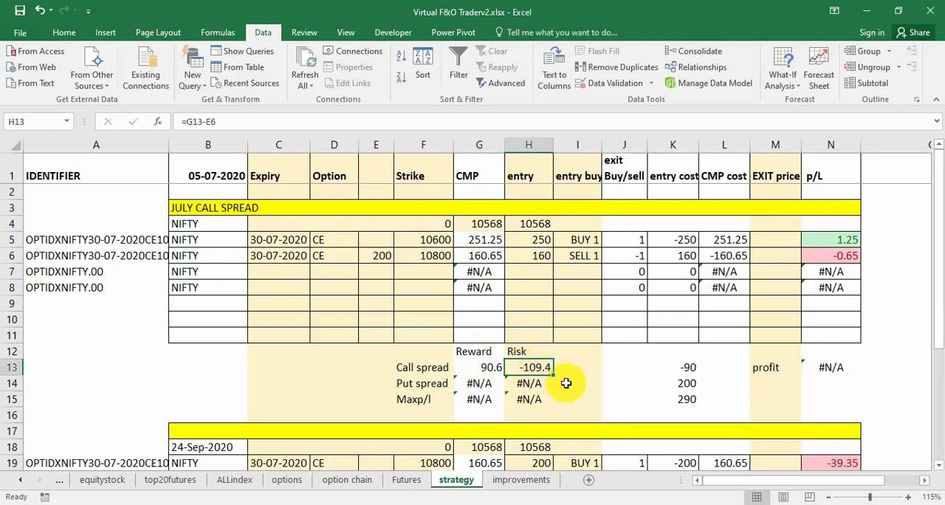
left_click(488, 367)
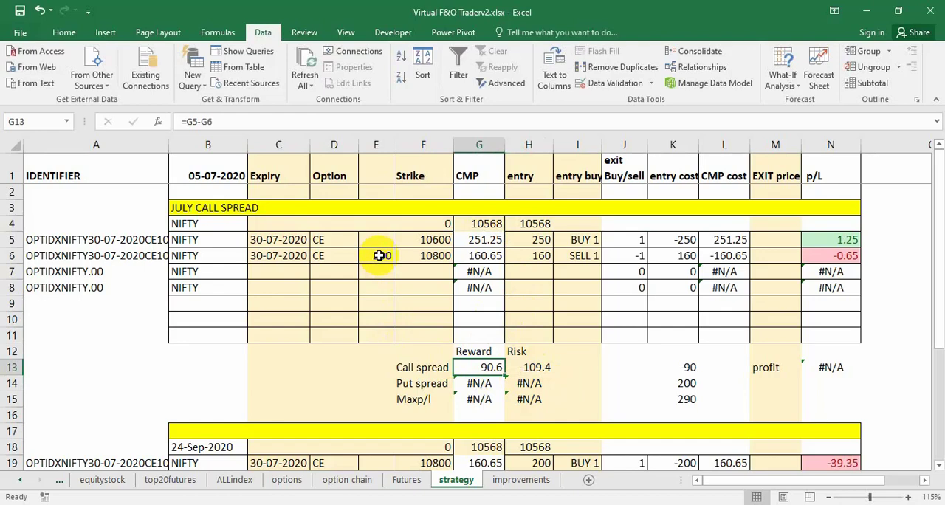
Step: Try a strike gap of 300 in E6 and check the call spread's reward and risk
left_click(379, 255)
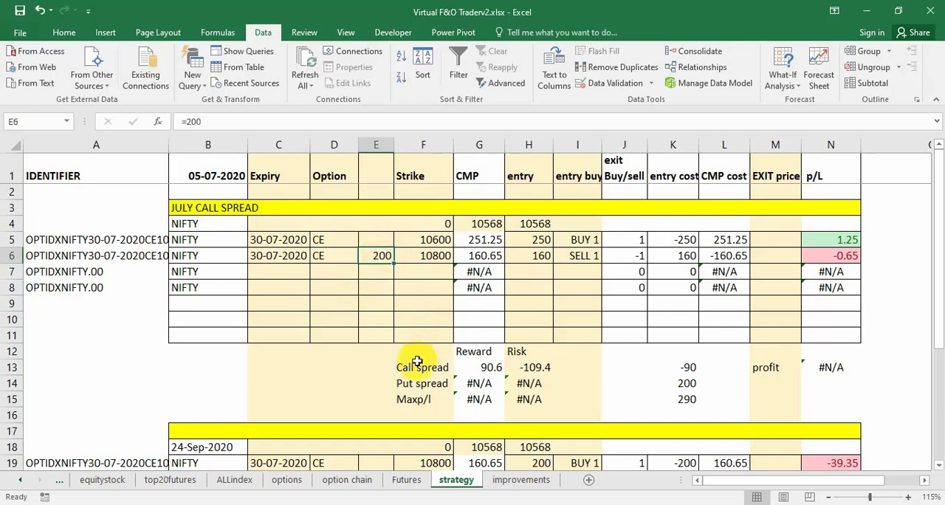
type("300")
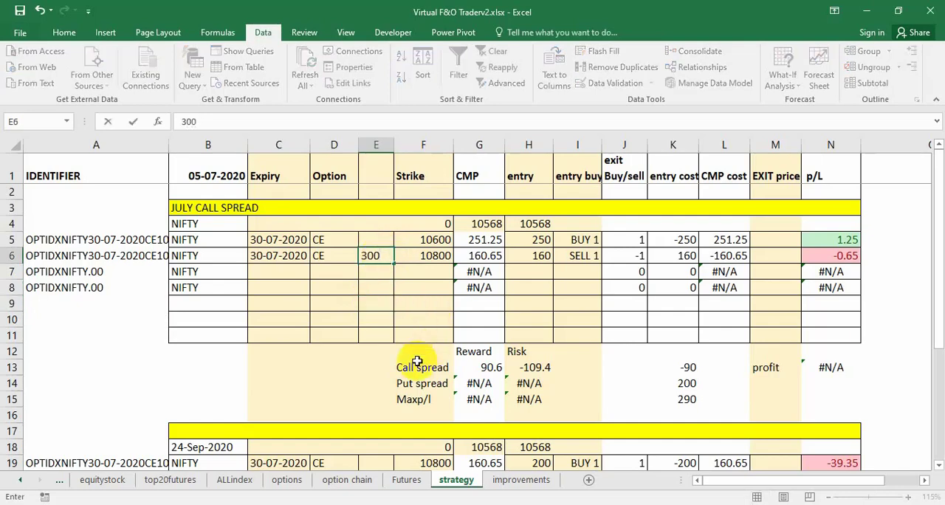
key("Return")
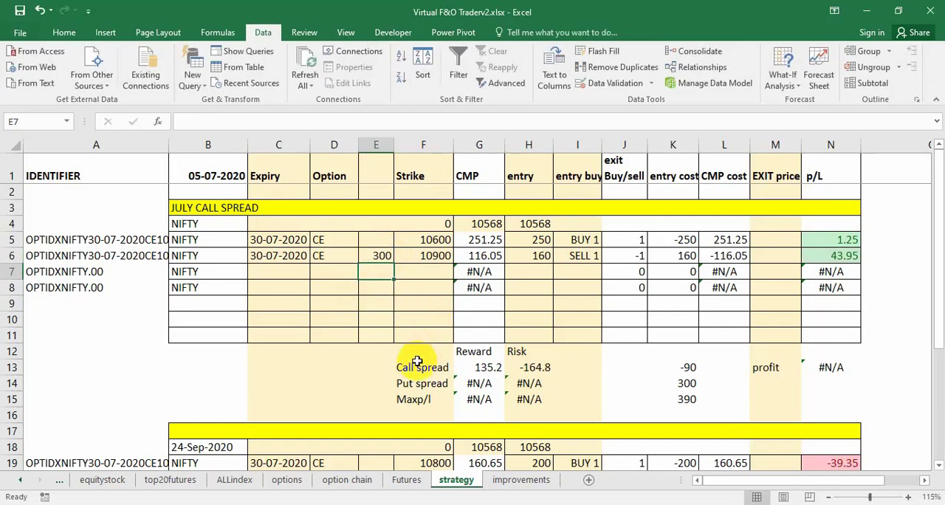
left_click(482, 367)
left_click(535, 366)
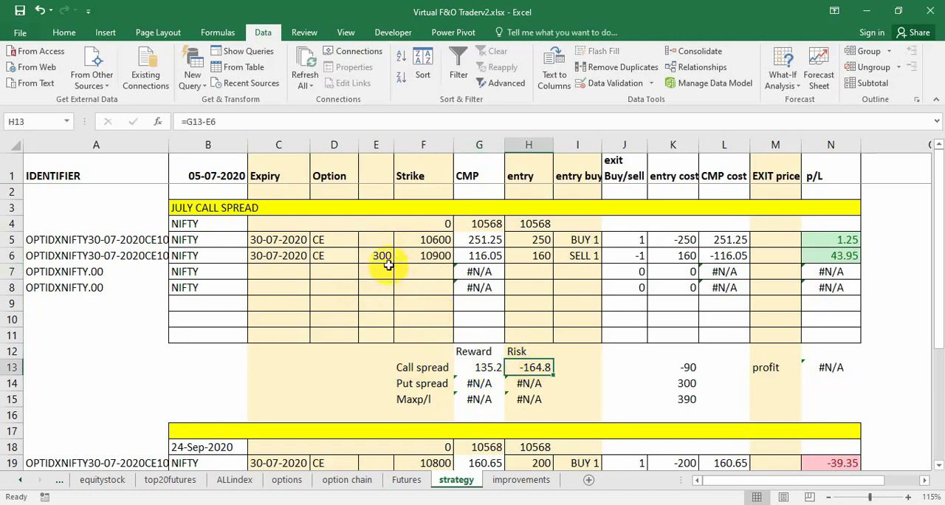
Step: Try a strike gap of 400 in E6 and compare the resulting reward and risk in row 13
left_click(382, 255)
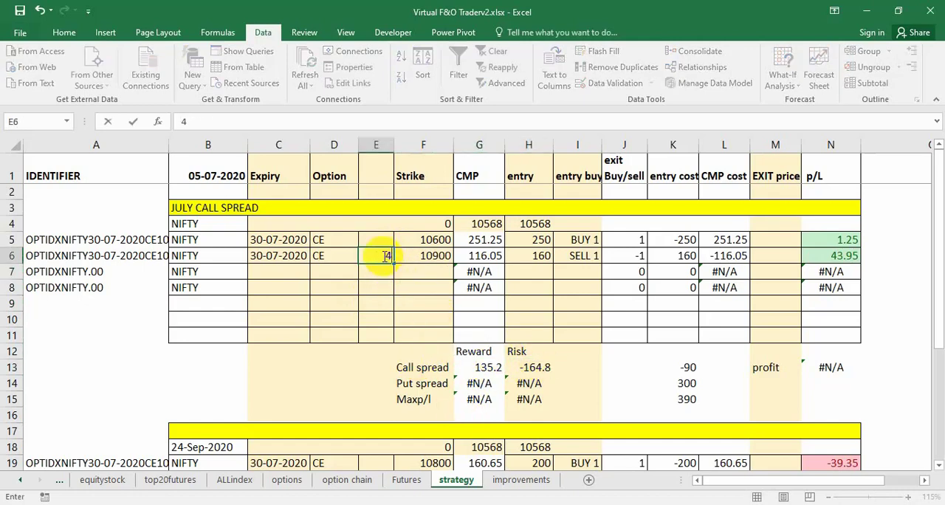
type("400")
key("Return")
left_click(480, 367)
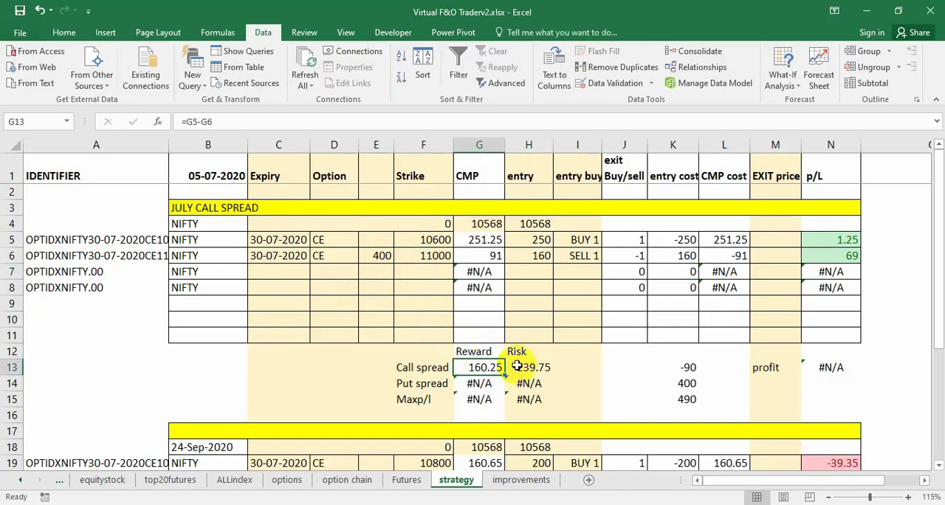
left_click(533, 367)
Step: Set the strike gap in E6 to 100 and check the reward and risk cells G13 and H13
left_click(378, 256)
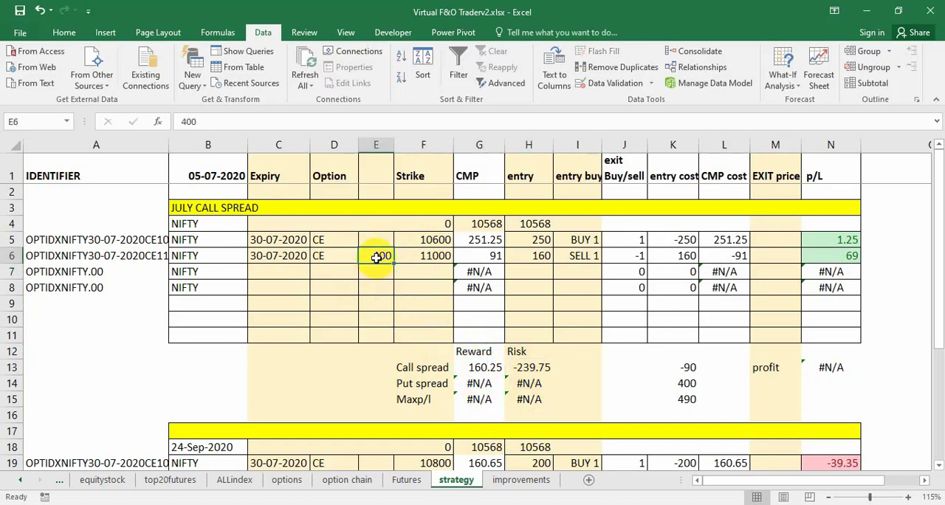
type("100")
key("Return")
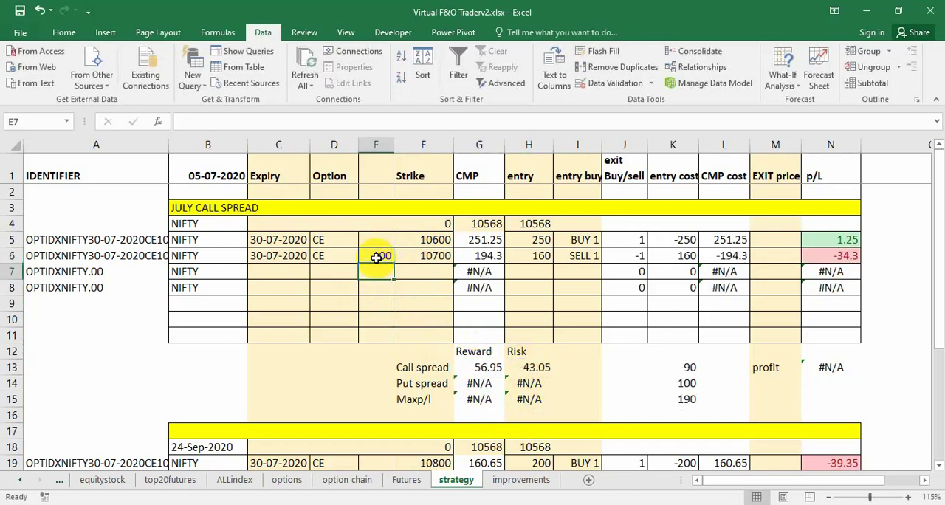
left_click(493, 366)
left_click(531, 365)
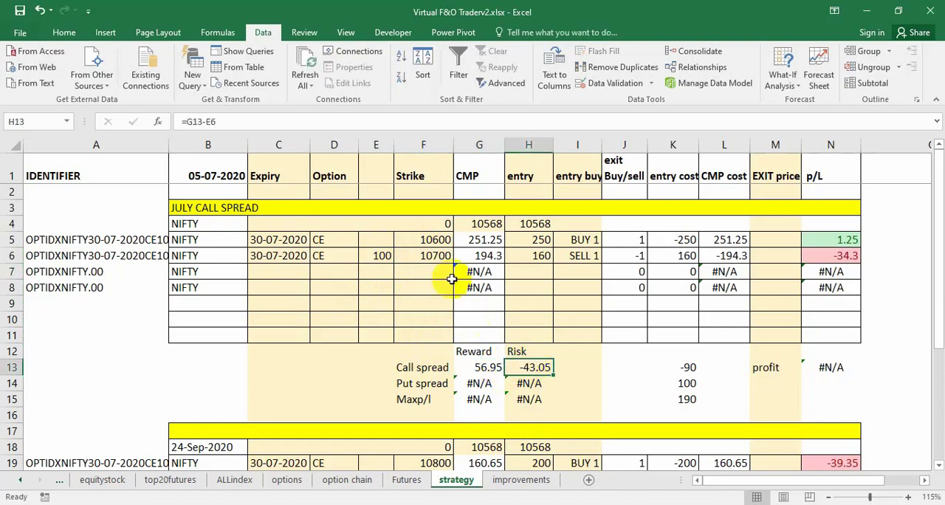
Step: Set the first leg's strike in F5 to 10550 and check both legs' buy/sell entries and their p/L in N5:N6
left_click(434, 242)
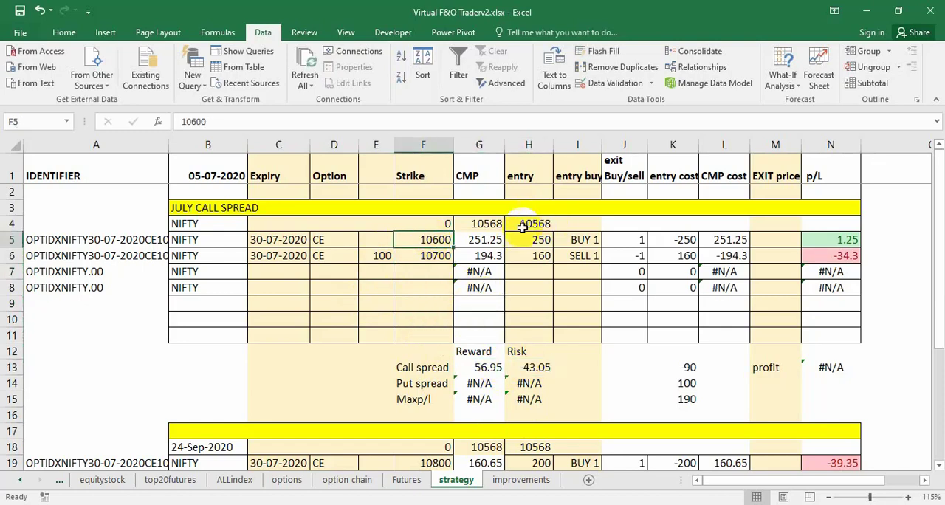
type("10550")
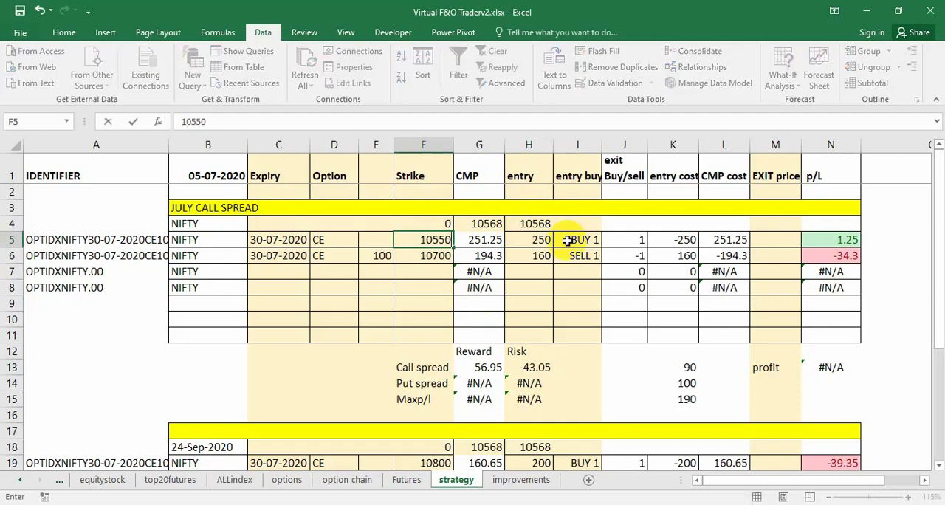
key("Return")
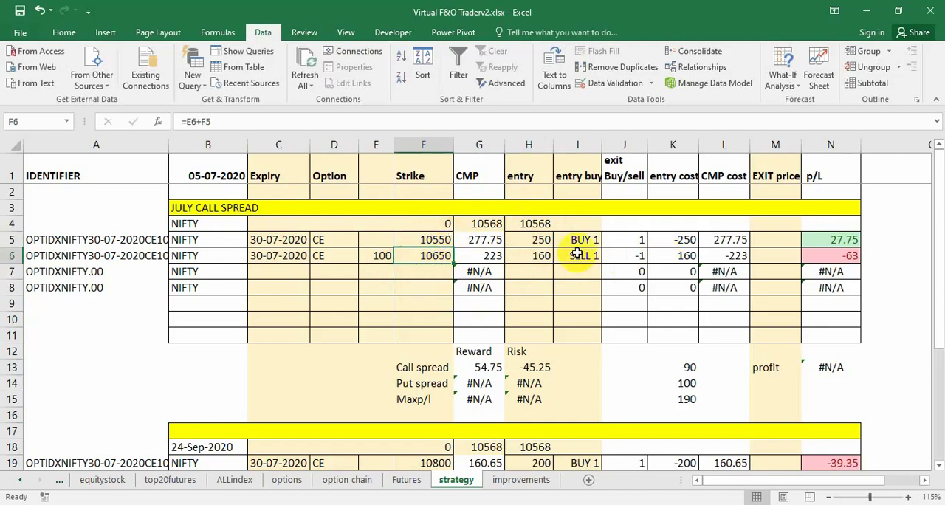
left_click_drag(581, 239, 582, 257)
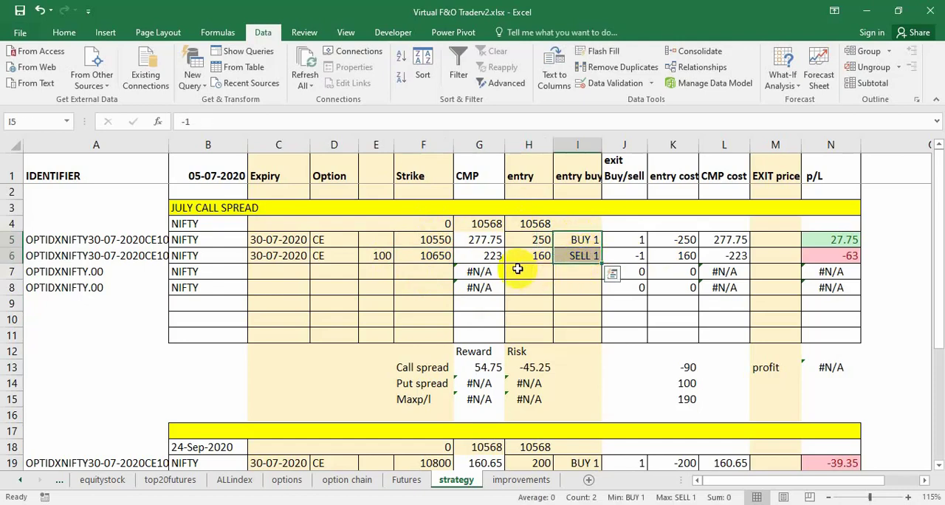
left_click_drag(526, 237, 580, 256)
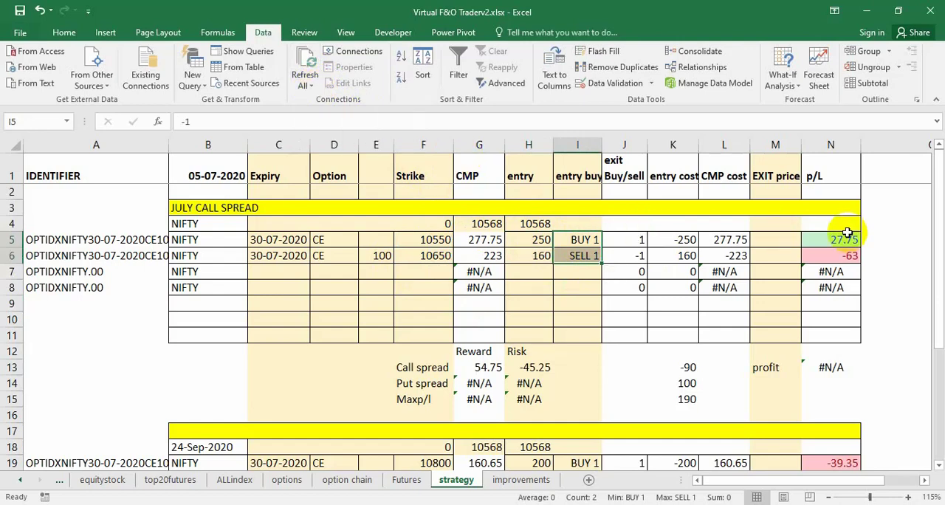
left_click_drag(846, 238, 846, 251)
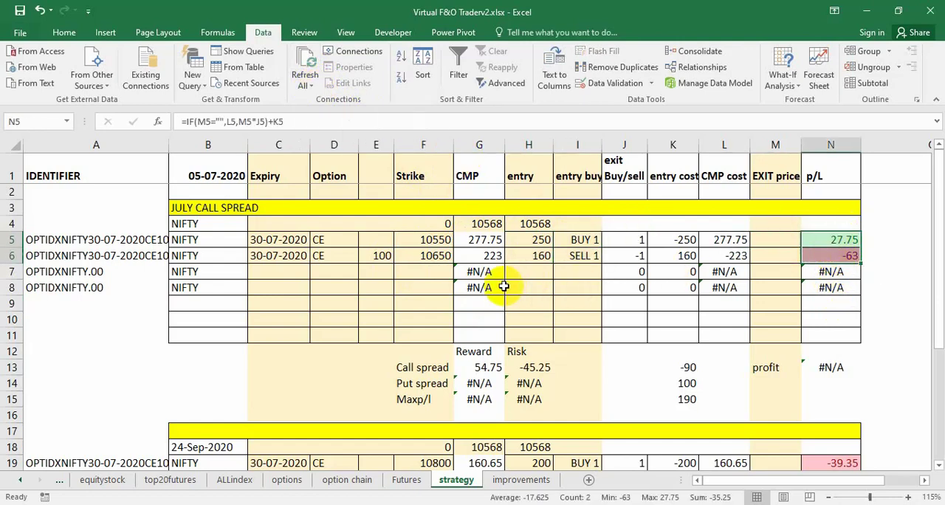
Step: Enter 0 in the entry buy/sell cells I7 and I8 for the two additional legs
left_click(596, 272)
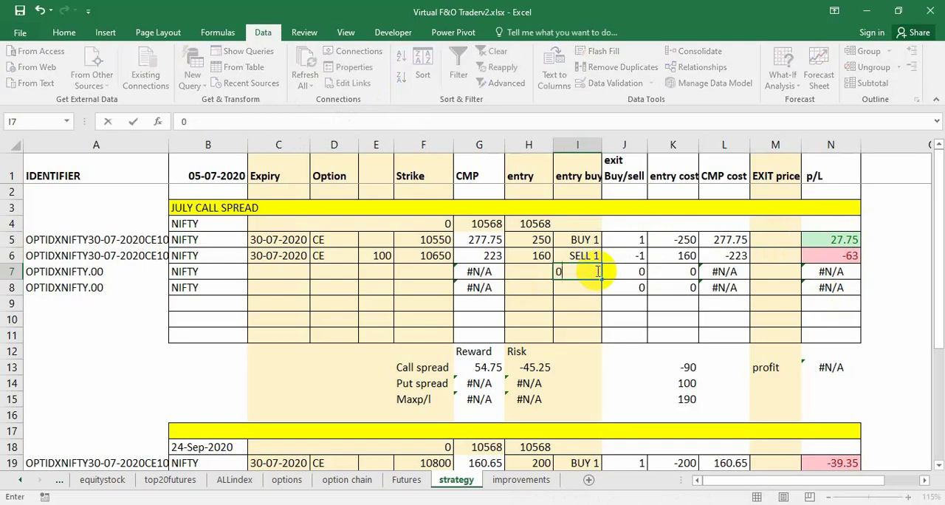
key("Down")
key("Down")
type("\\")
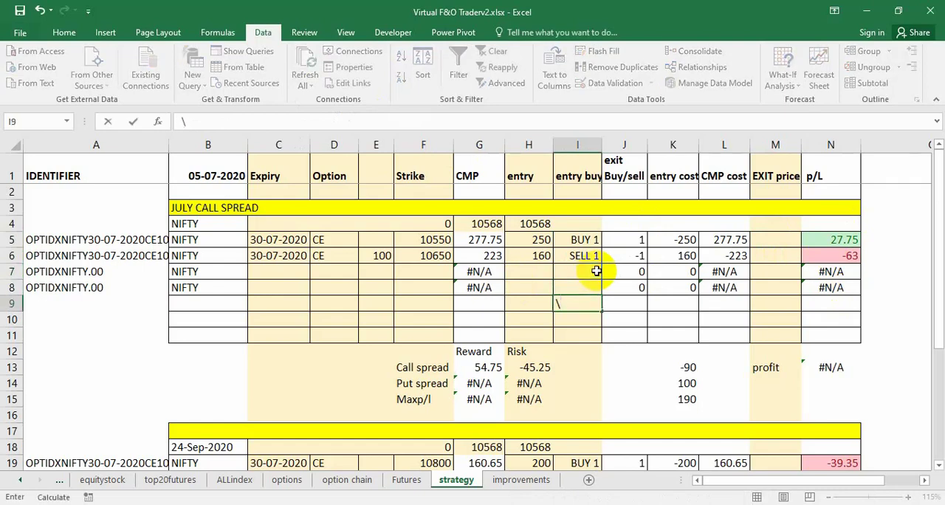
left_click(572, 270)
left_click(568, 300)
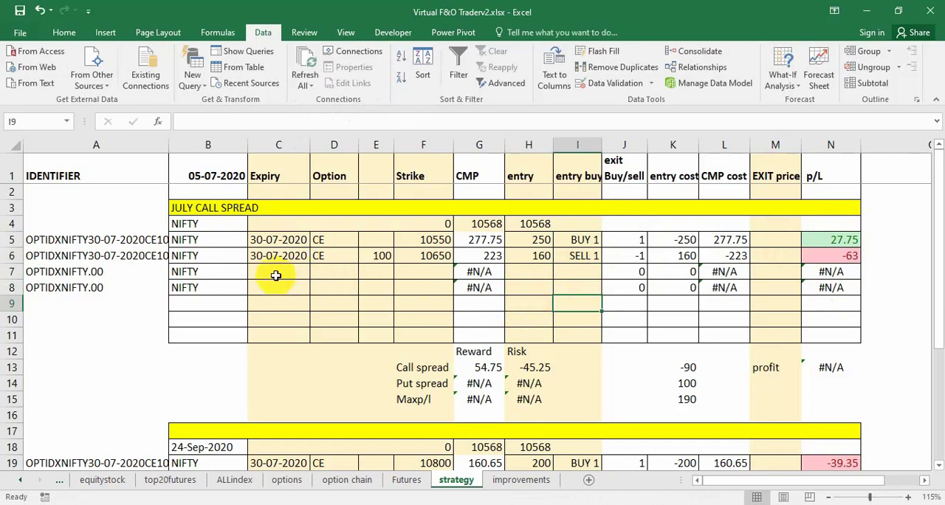
Step: Fill the expiry, option type, strike gap and strike from C6:F6 down through rows 7 and 8
left_click_drag(274, 275, 410, 287)
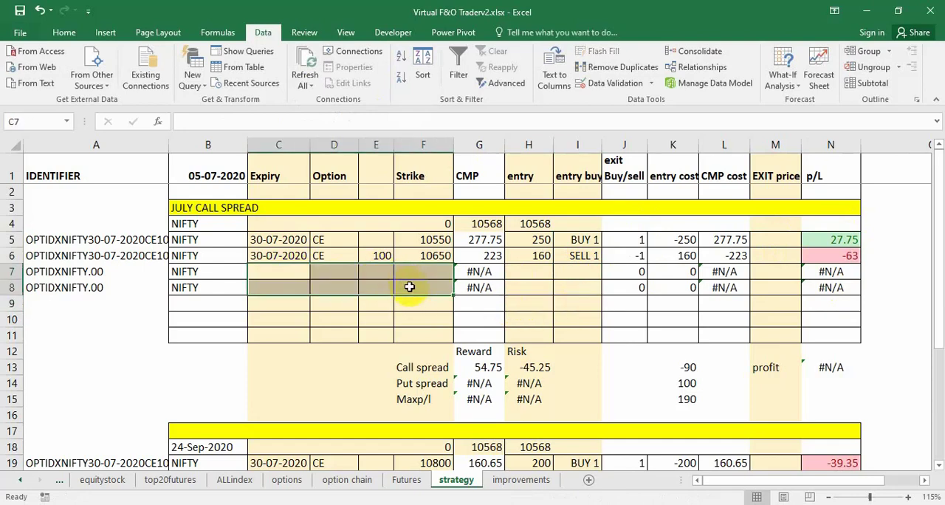
left_click_drag(276, 255, 417, 296)
key("ctrl+d")
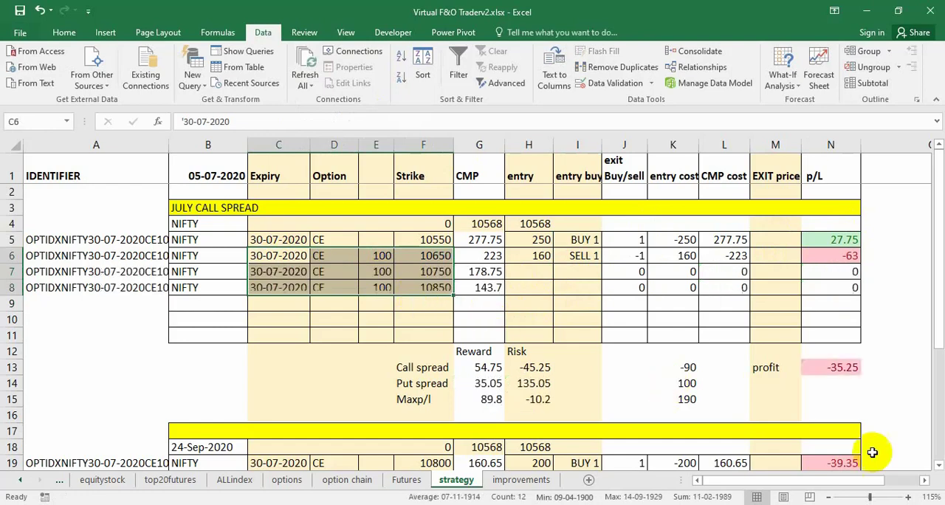
Step: Inspect the total profit formula in N13 and the entry buy/sell cells I7 and I8
left_click(840, 373)
double_click(841, 375)
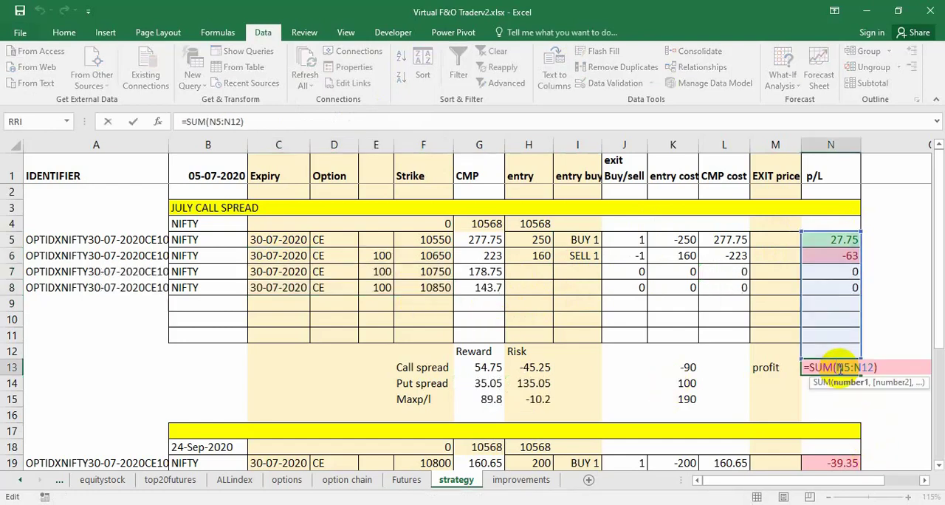
key("Escape")
left_click(582, 272)
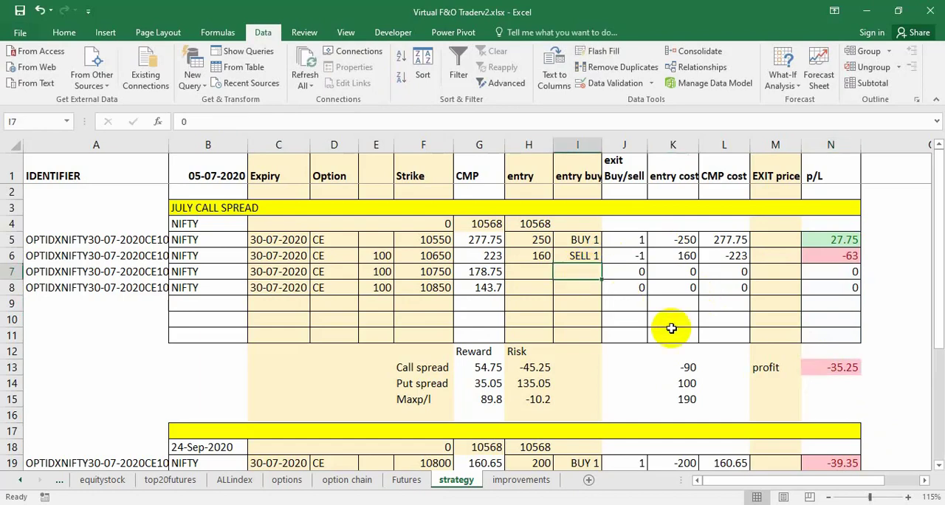
key("Down")
key("Down")
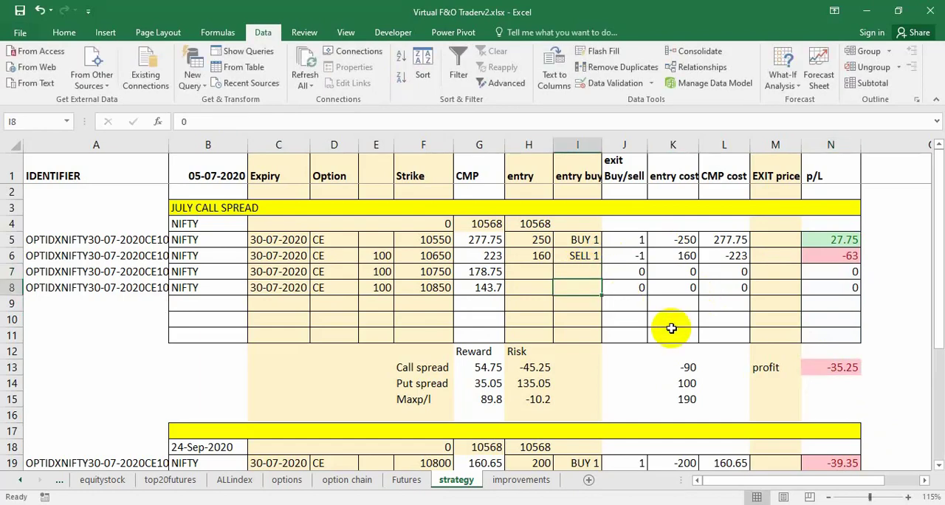
left_click(570, 272)
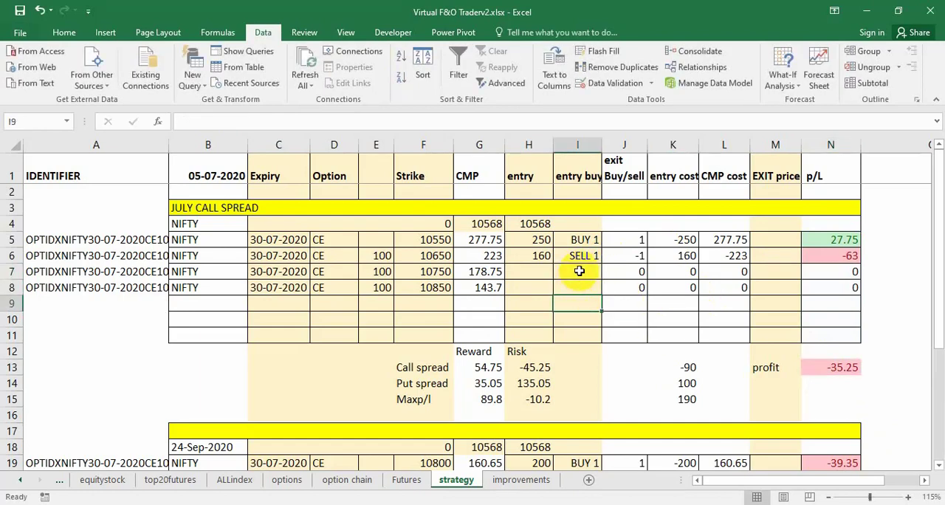
left_click(843, 367)
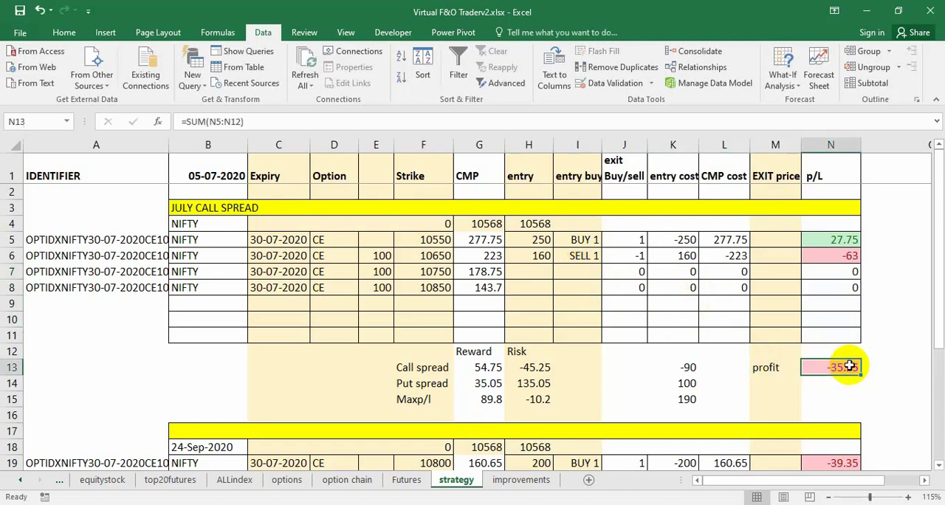
Step: Review the entry cost total formula in K13 and the strike difference formula in K14, and clear K15
left_click(680, 369)
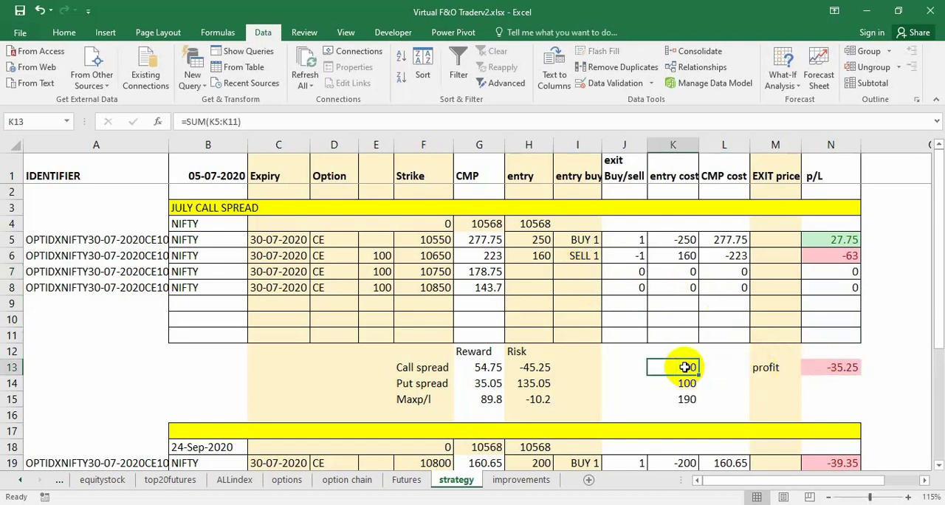
double_click(683, 367)
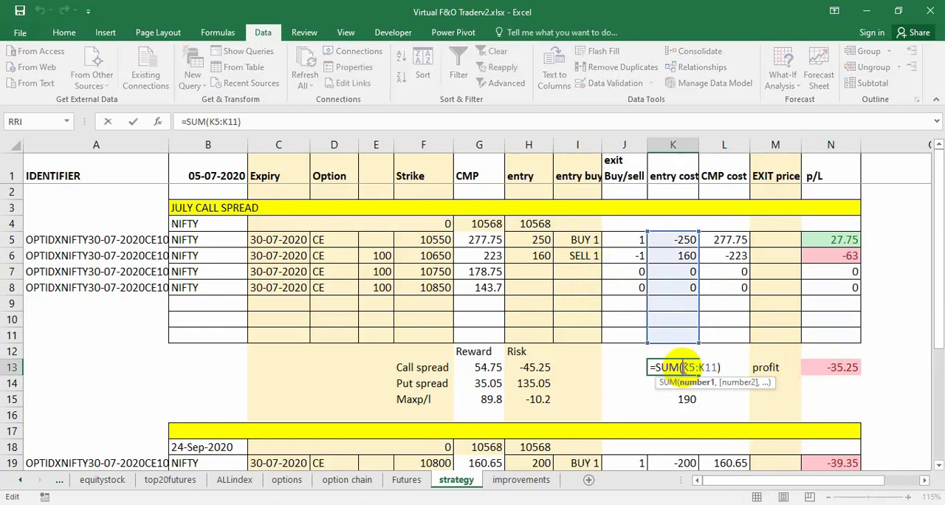
key("Return")
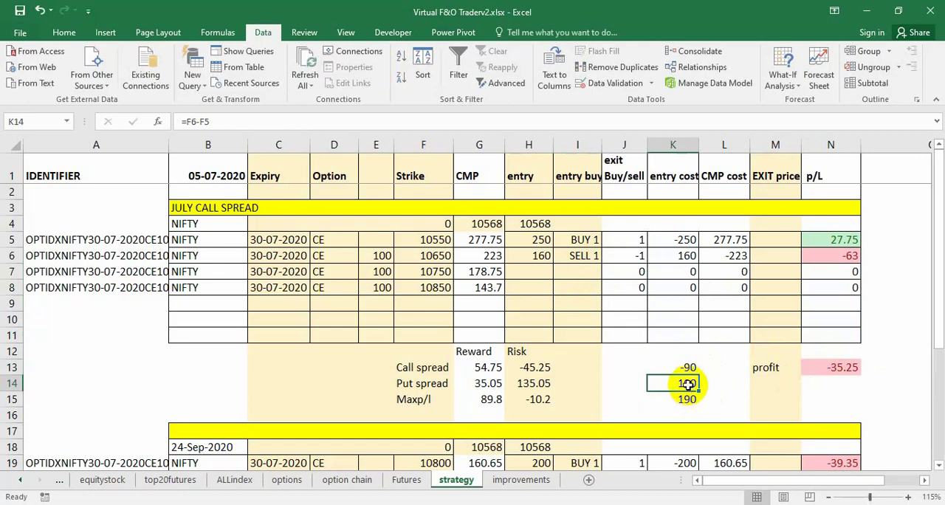
double_click(687, 383)
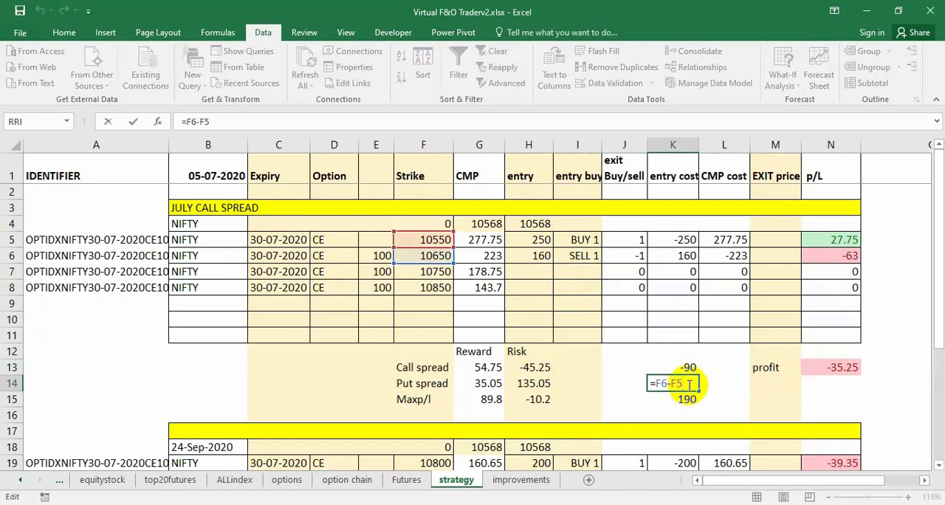
key("Return")
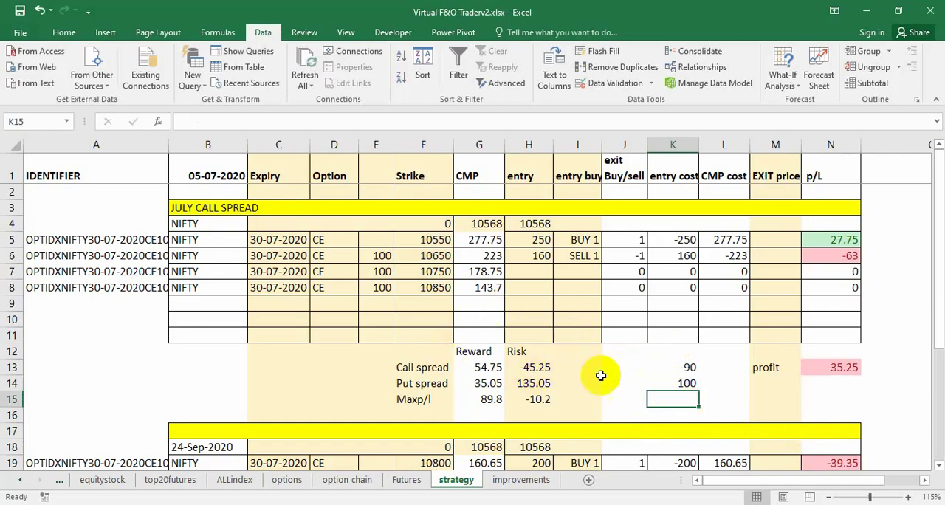
Step: Copy the option types, strike gap and strikes of the call legs in D5:F6 into D7:F8 for the put spread
left_click(424, 383)
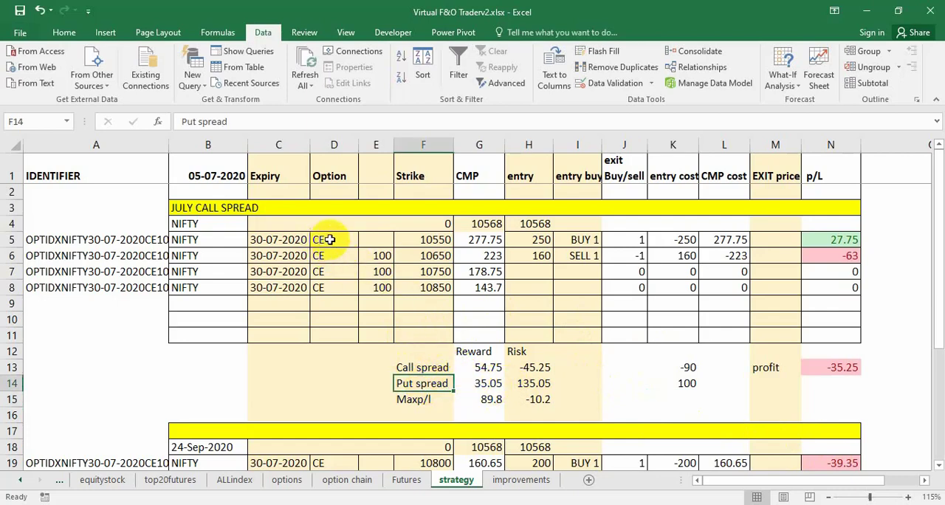
left_click_drag(330, 239, 435, 255)
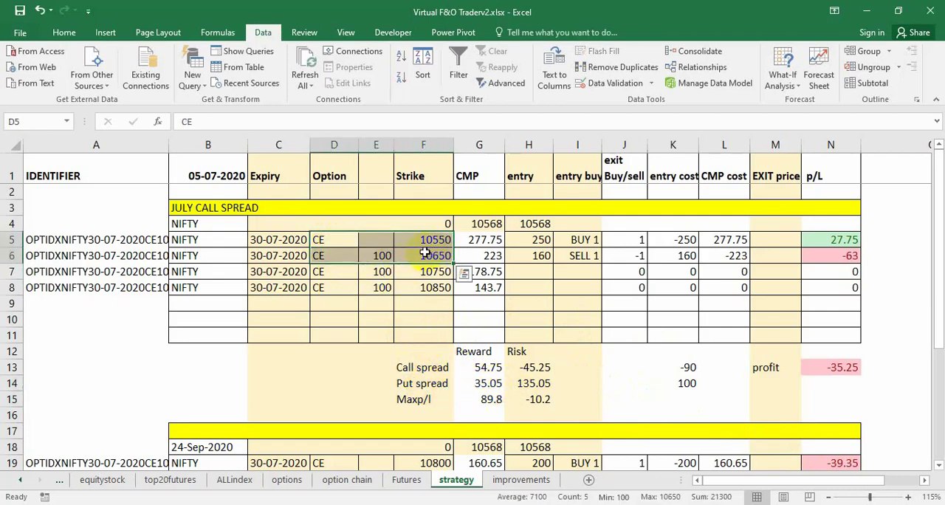
key("ctrl+c")
left_click(344, 273)
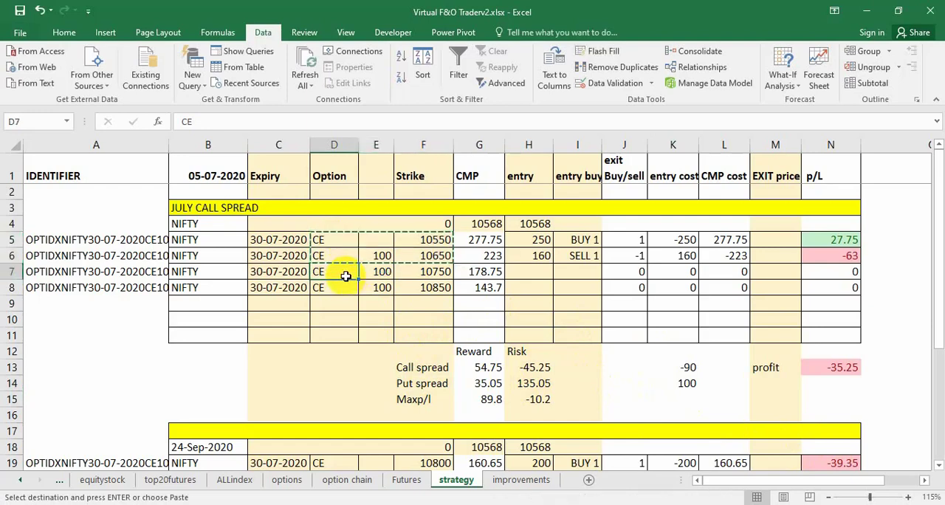
key("ctrl+v")
Step: Set the option type of both put spread legs in D7 and D8 to PE
double_click(336, 273)
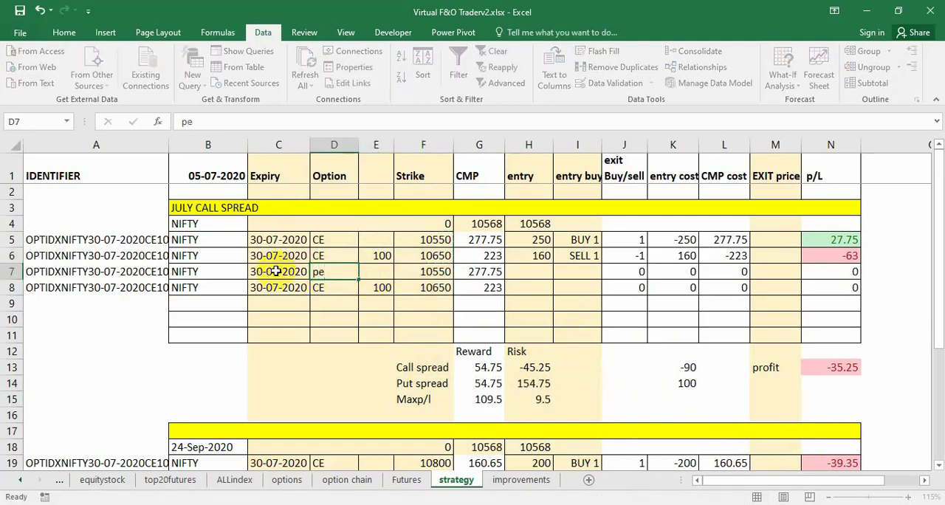
type("pe")
key("Return")
left_click(299, 271)
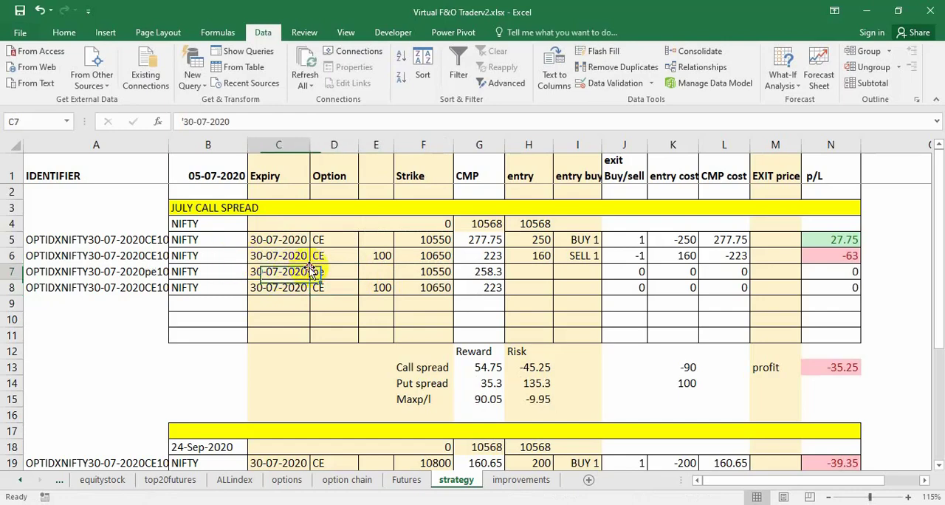
left_click(323, 270)
type("PE")
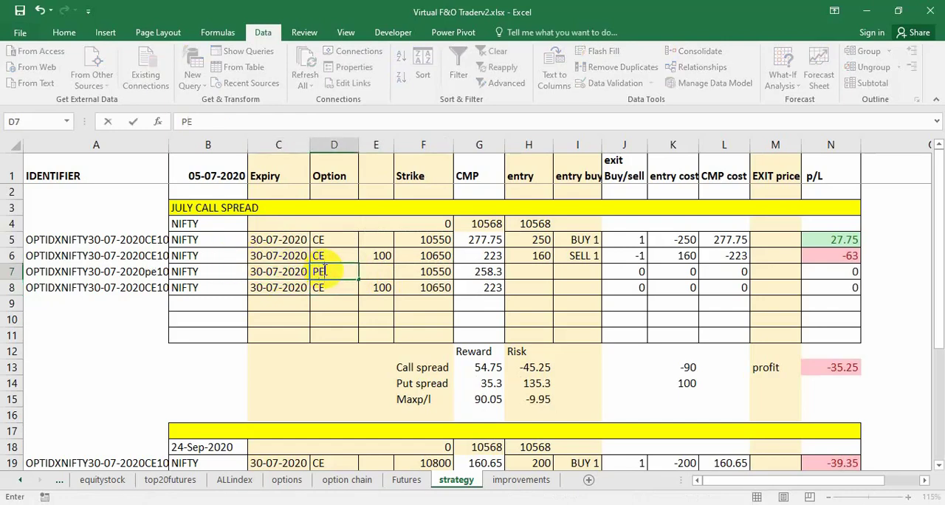
key("Return")
key("ctrl+d")
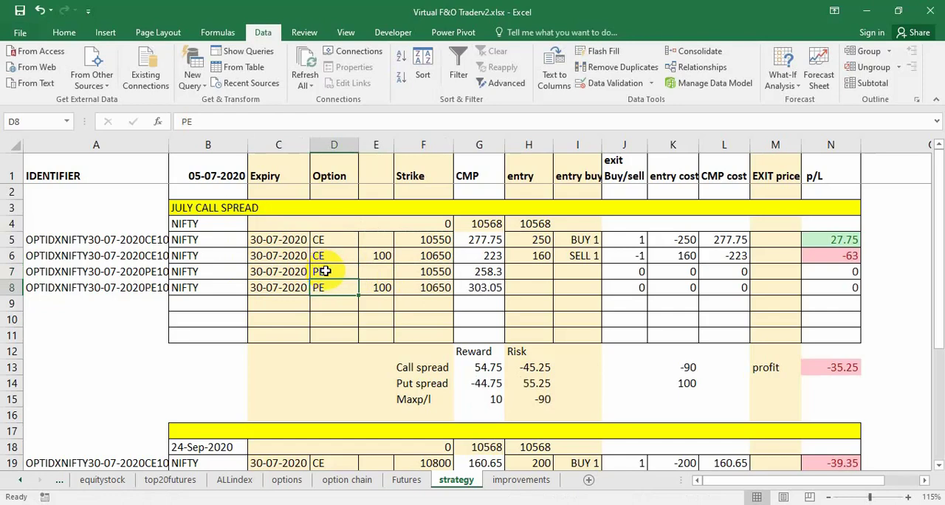
Step: Set the put spread's strike gap in E8 to -100 and check its reward and risk in G14 and H14
left_click(436, 287)
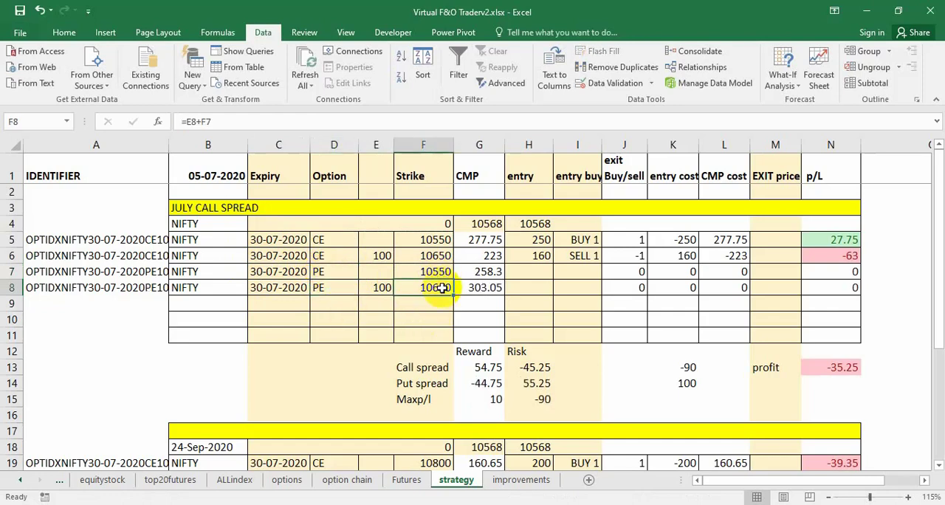
double_click(370, 287)
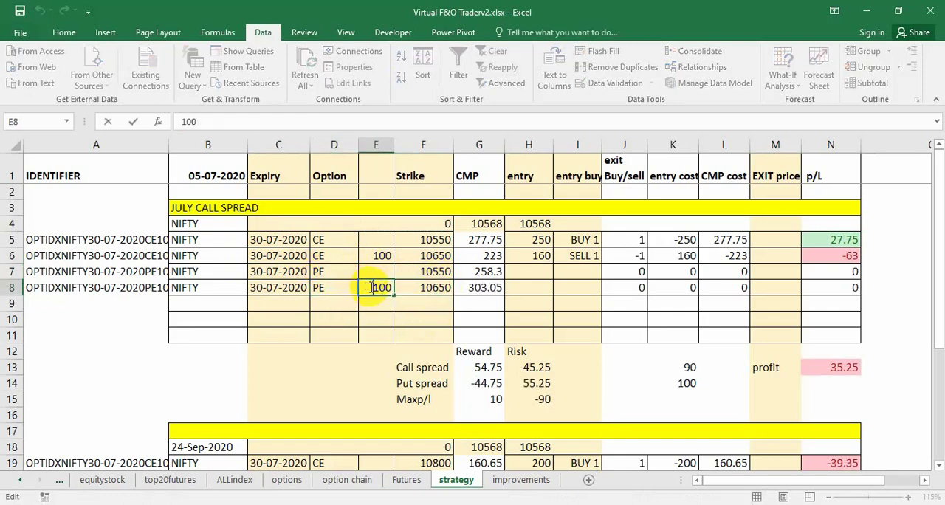
type("-")
key("Return")
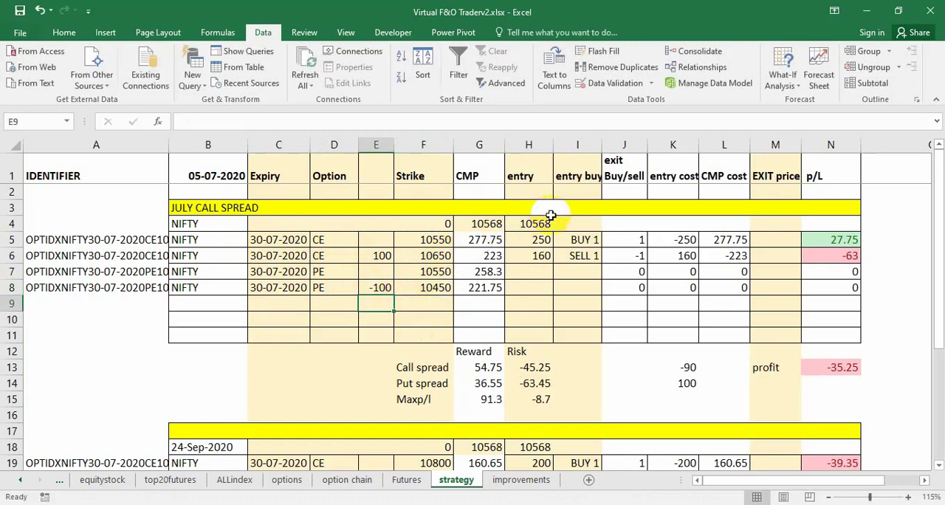
left_click(442, 272)
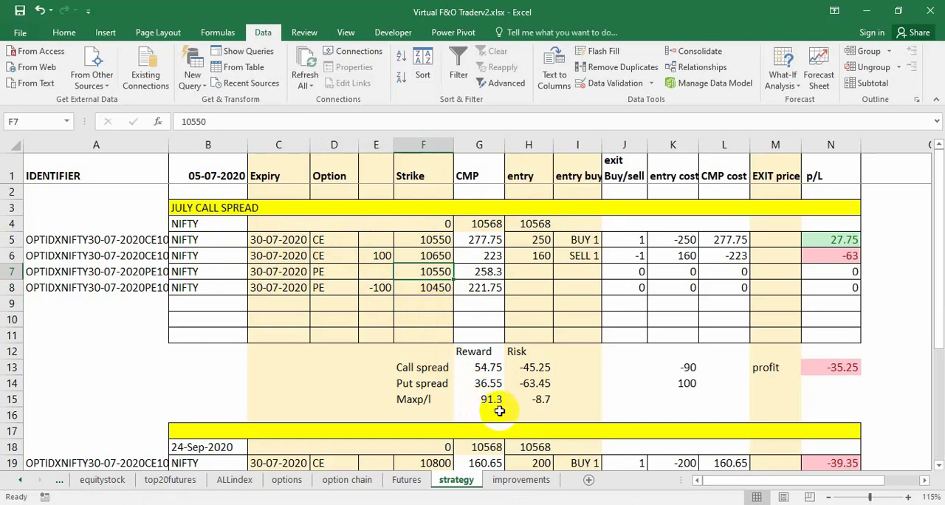
left_click(487, 383)
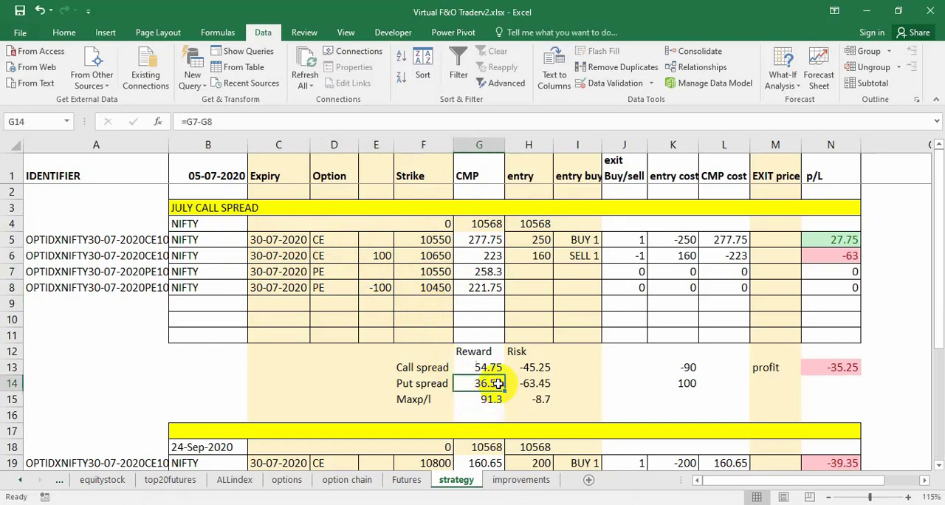
left_click(535, 385)
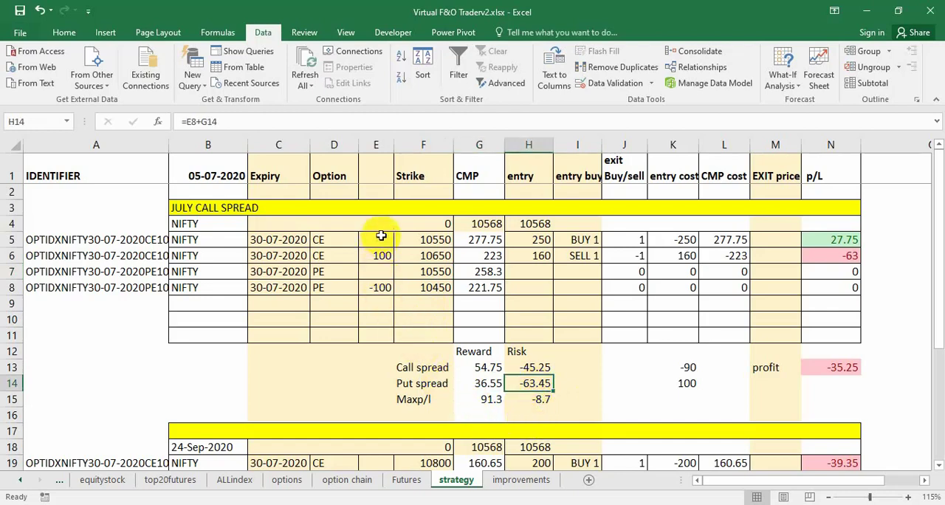
Step: Change the strategy title in B3 to "JULY iron fly"
left_click(221, 208)
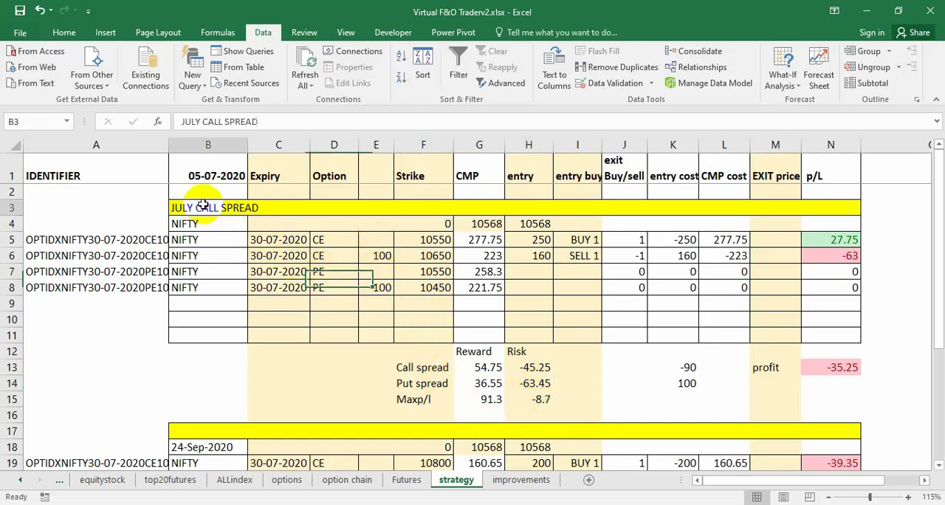
double_click(192, 121)
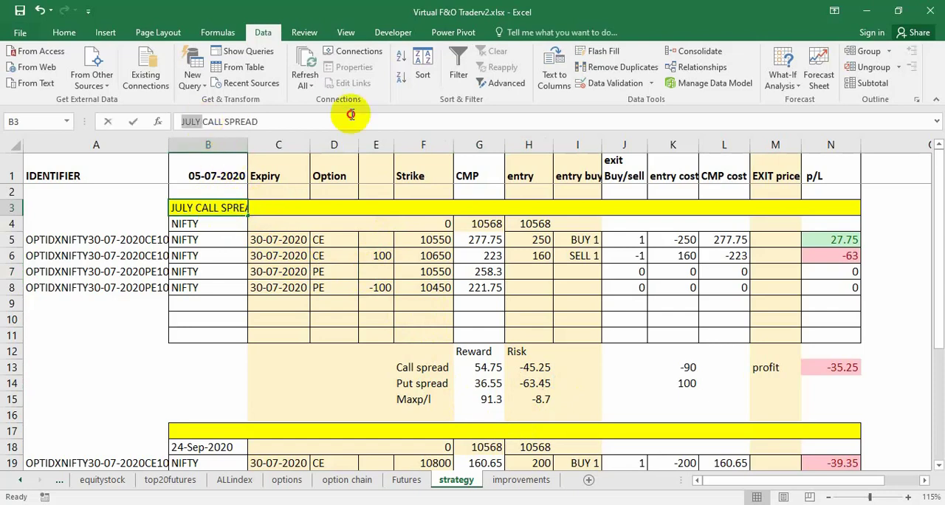
left_click_drag(282, 118, 202, 118)
key("BackSpace")
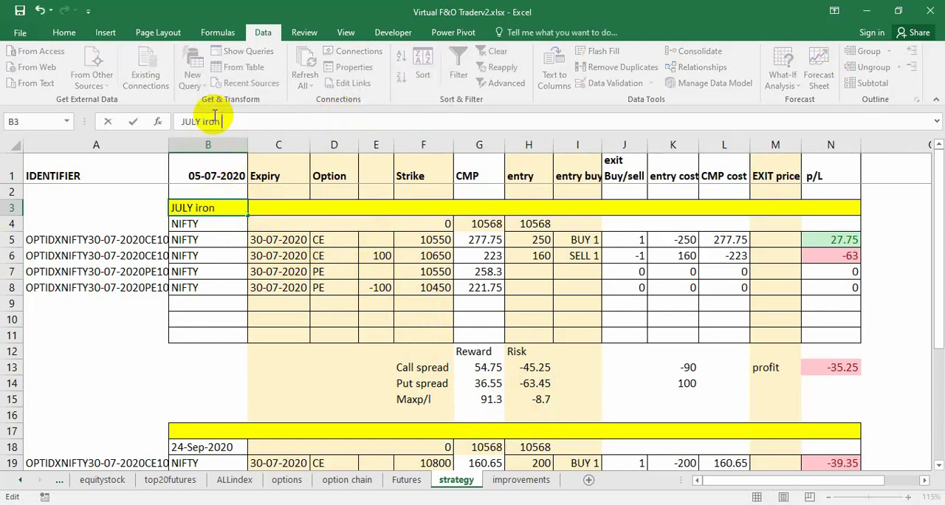
key("Return")
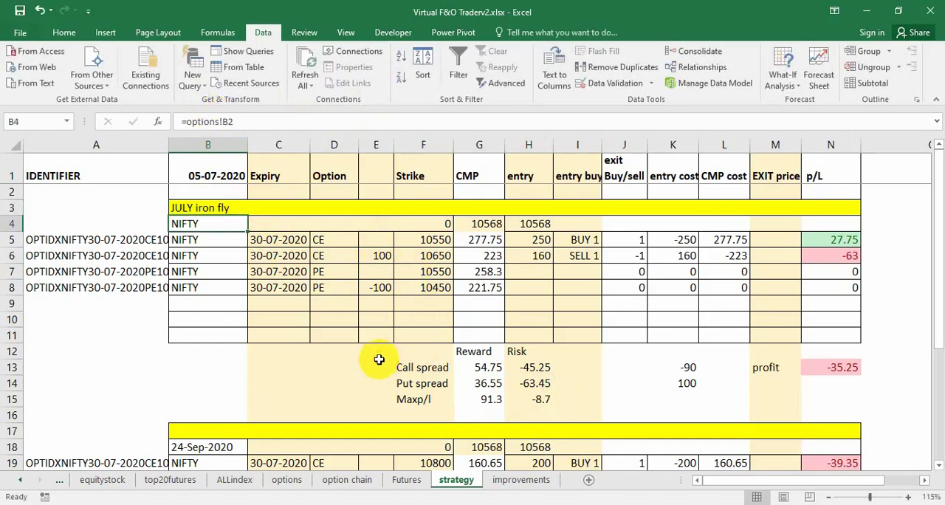
Step: Change the strategy title in B3 to "JULY reverse iron fly"
left_click(376, 240)
left_click(428, 239)
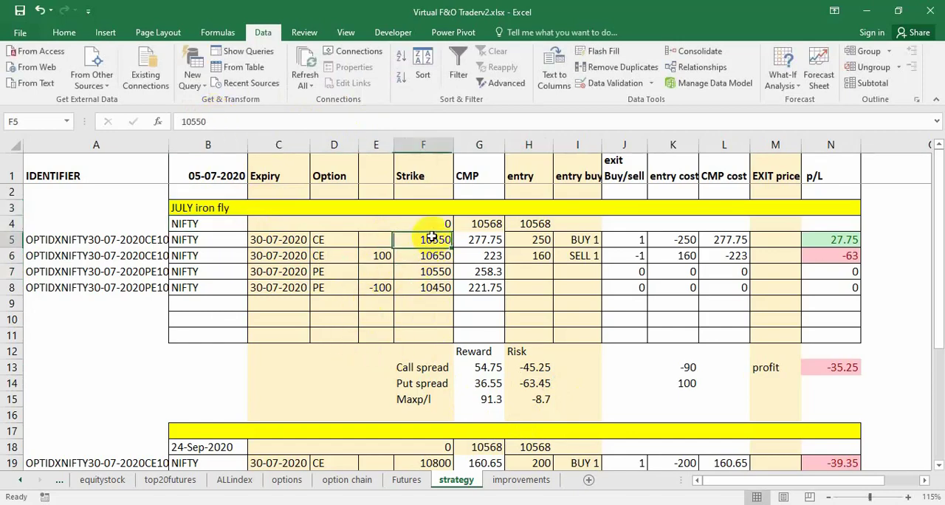
left_click(434, 271)
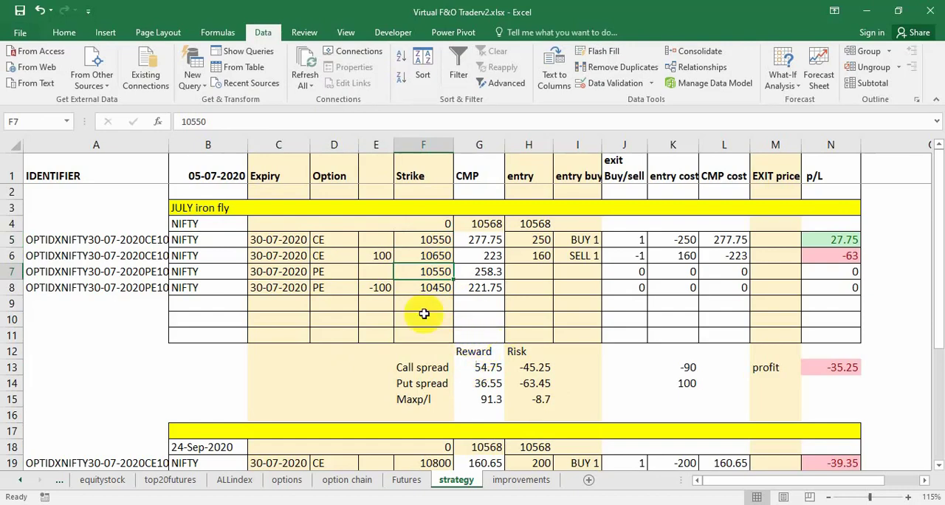
left_click(194, 207)
double_click(193, 207)
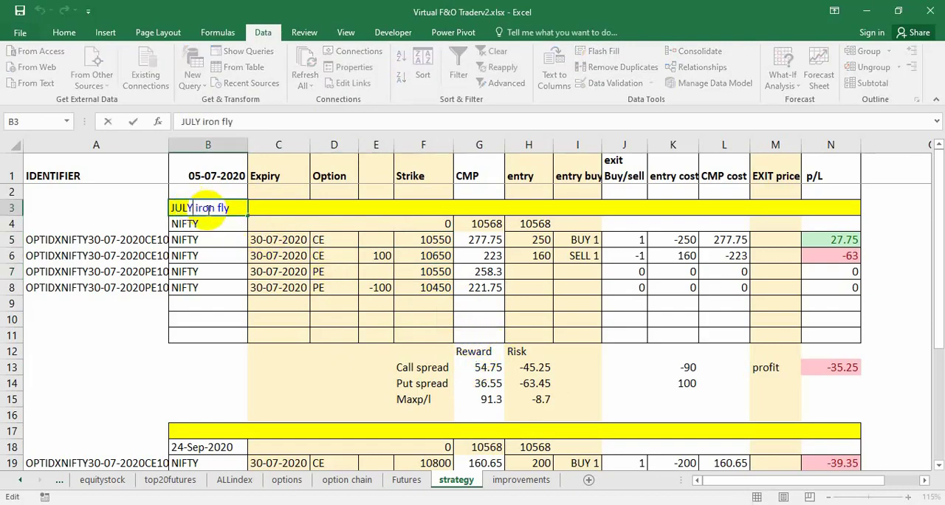
type("revers")
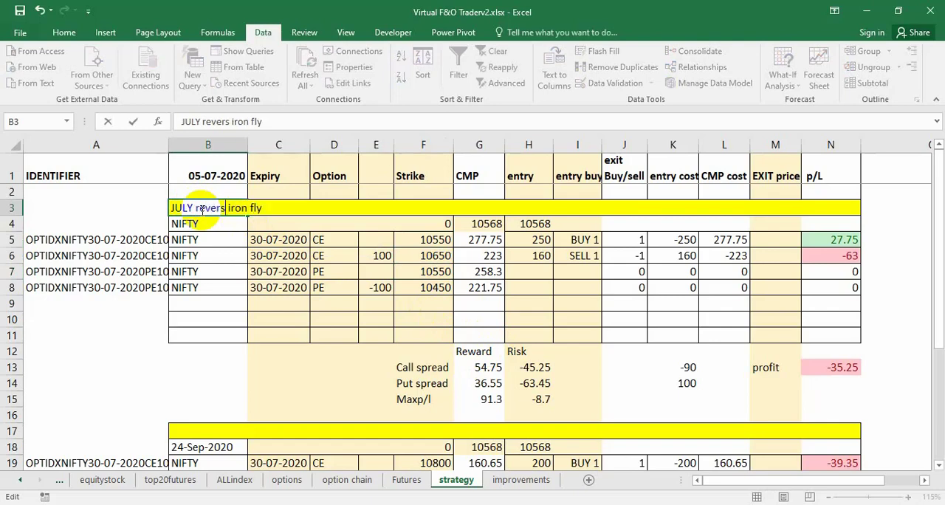
type("e")
key("Return")
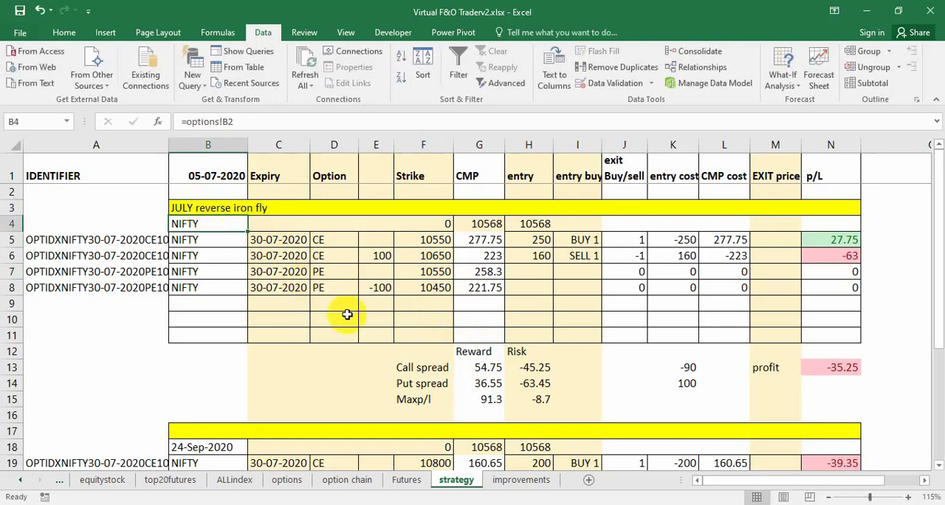
Step: Set the entry quantities of the put legs to 1 in I7 and -1 in I8
left_click_drag(543, 271, 568, 288)
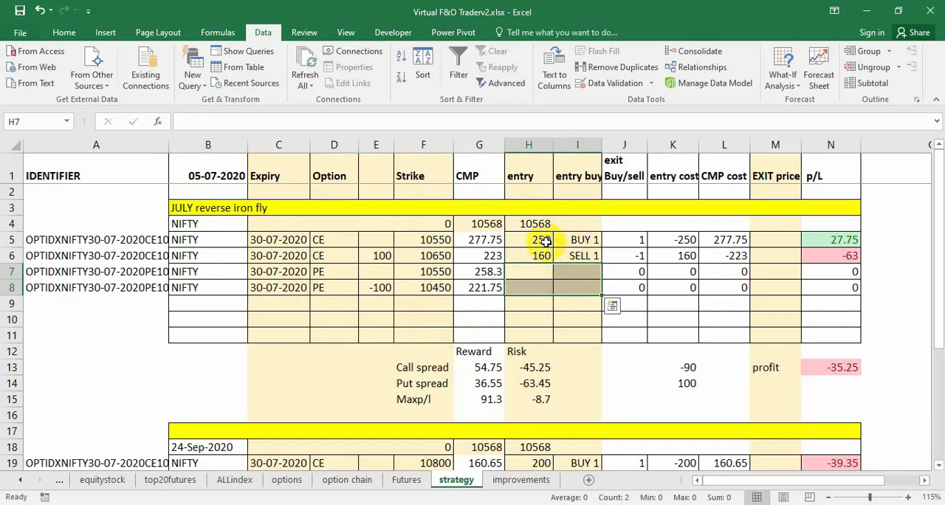
left_click(579, 241)
key("Down")
key("Down")
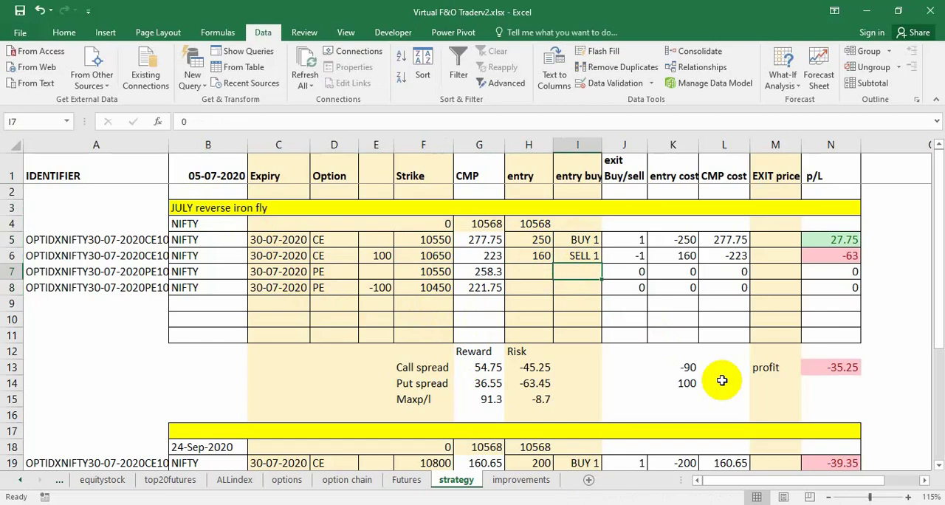
key("Down")
type("-1")
key("Up")
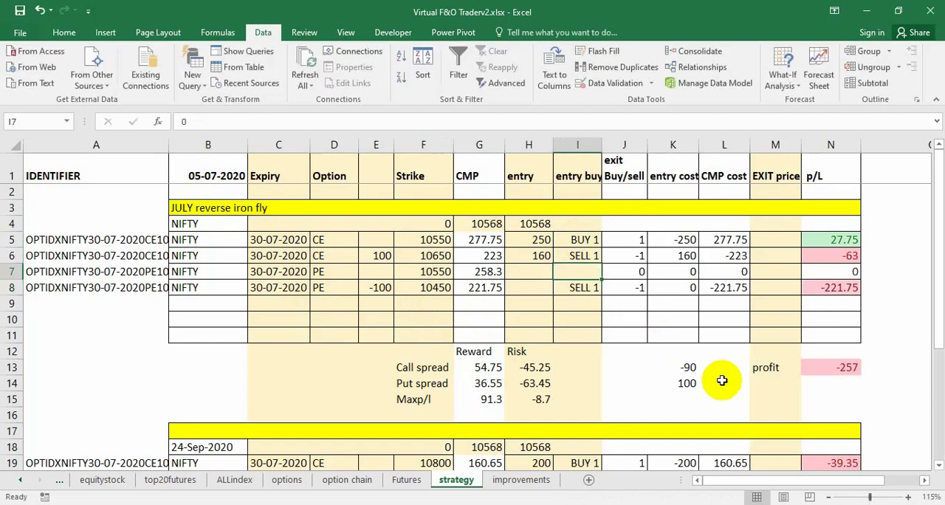
type("1")
key("Return")
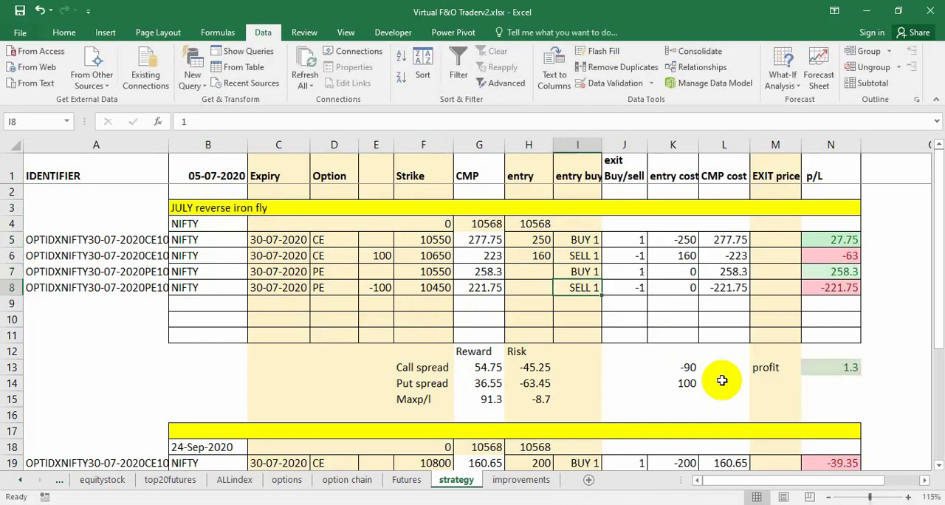
Step: Enter the put legs' entry prices: 258 in H7 and 220 in H8
left_click(546, 272)
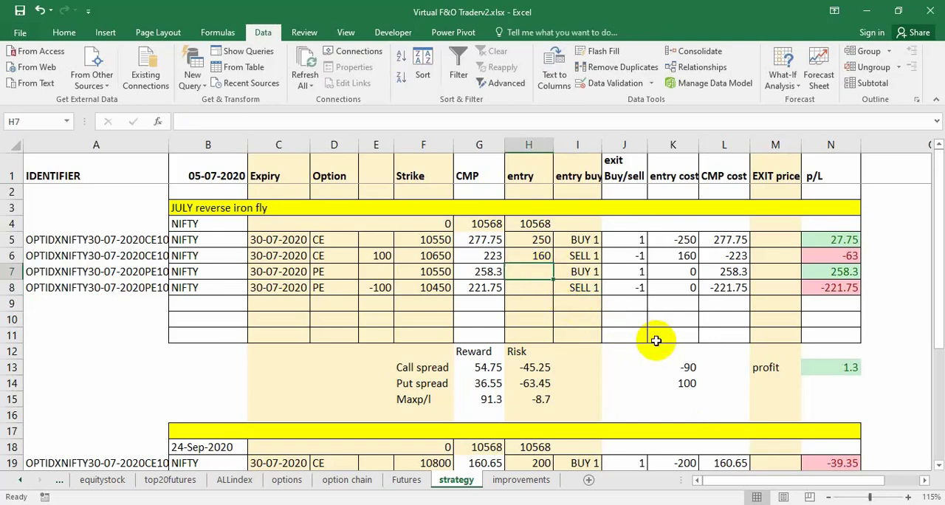
type("258")
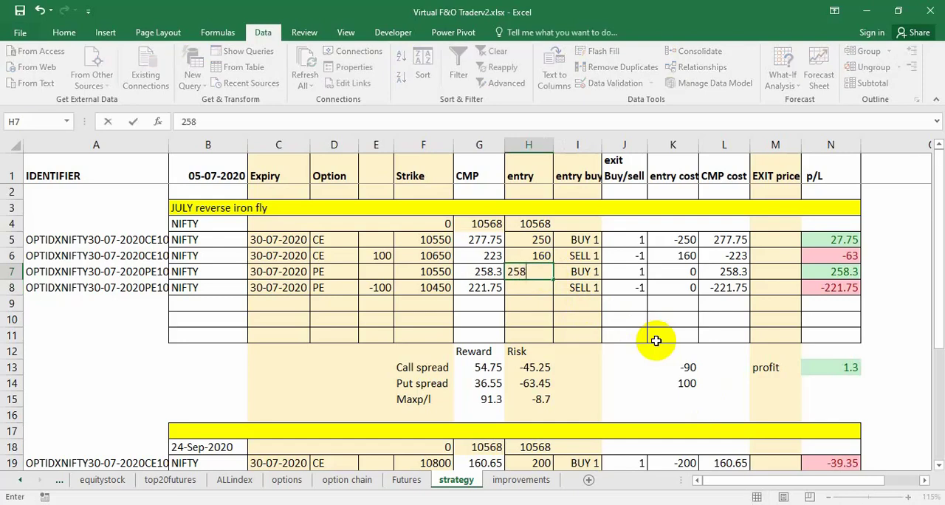
key("Return")
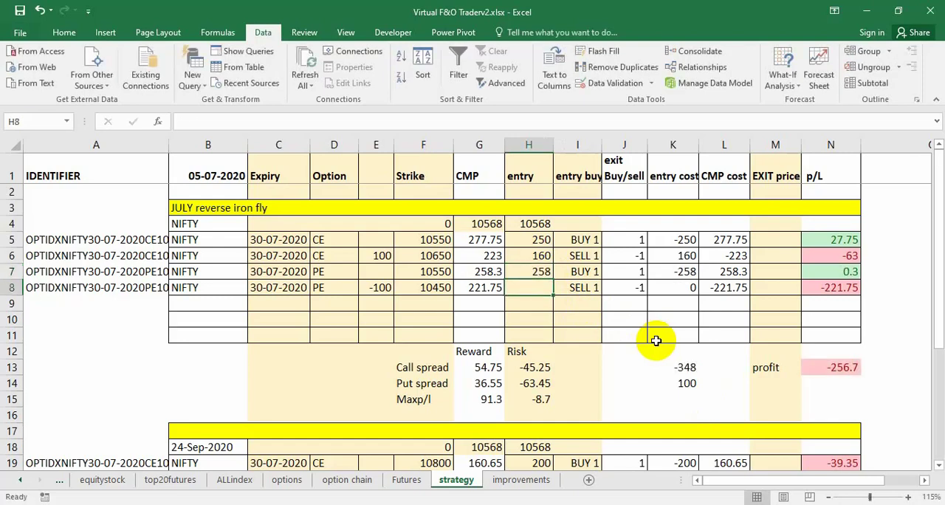
type("220")
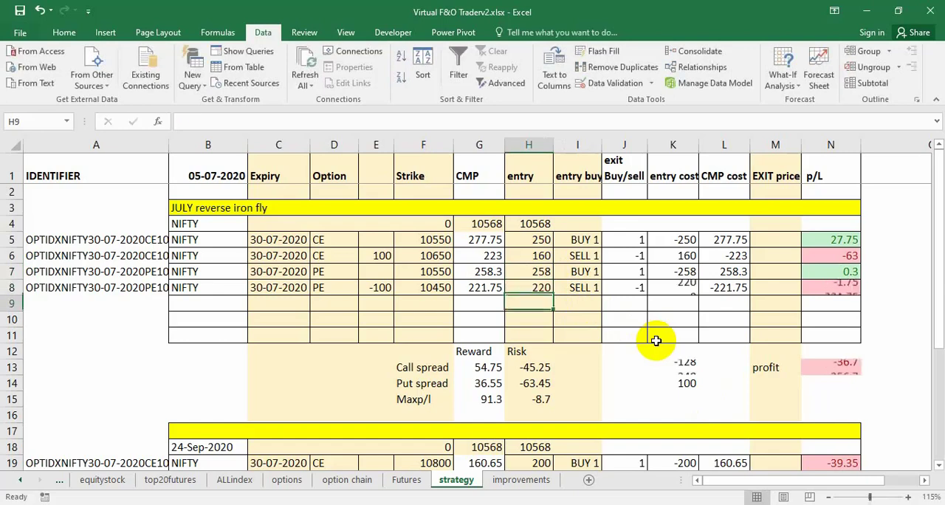
key("Return")
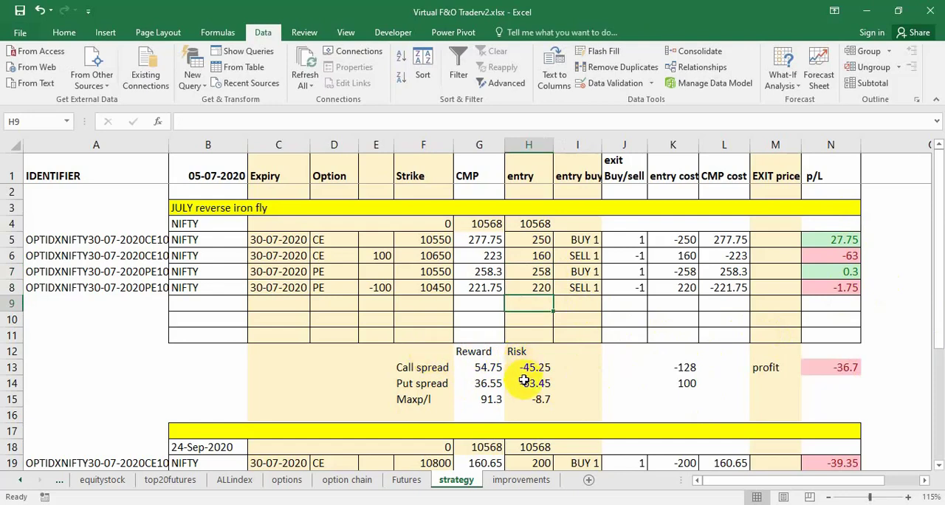
Step: Check the call spread's reward and risk formulas in G13 and H13, and set the 10650 call's entry quantity in I6 to -2
left_click(487, 367)
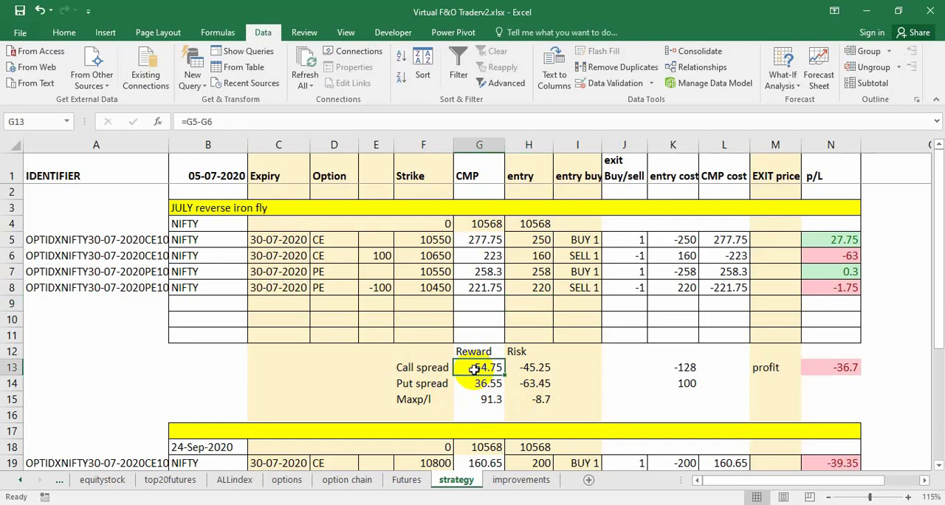
left_click(529, 369)
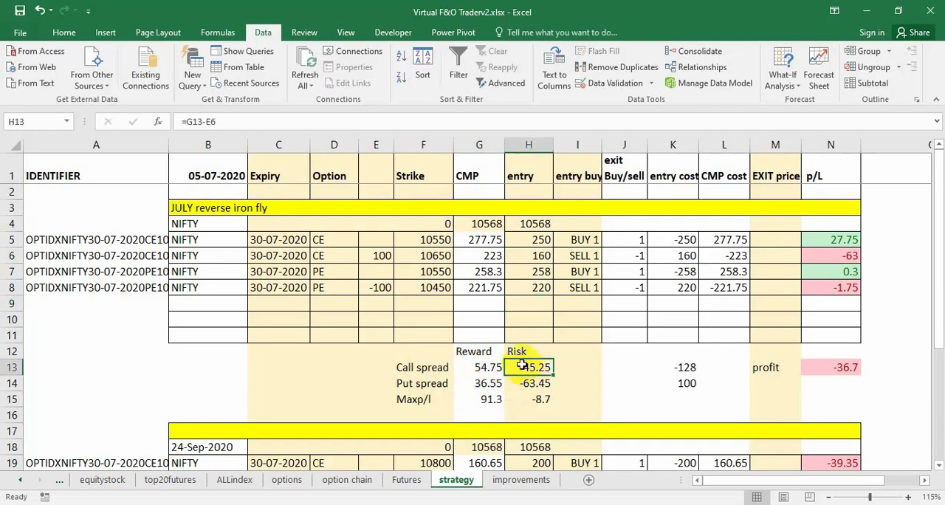
left_click(588, 255)
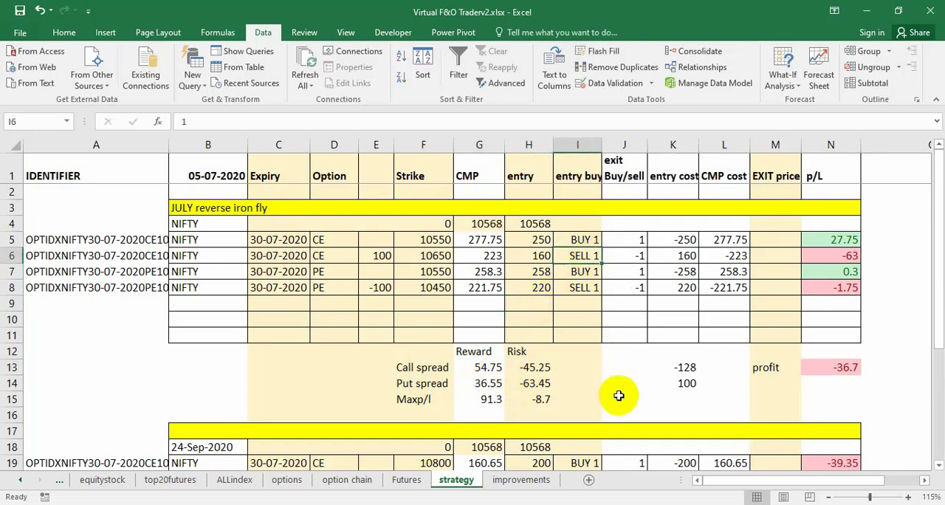
type("2")
key("Return")
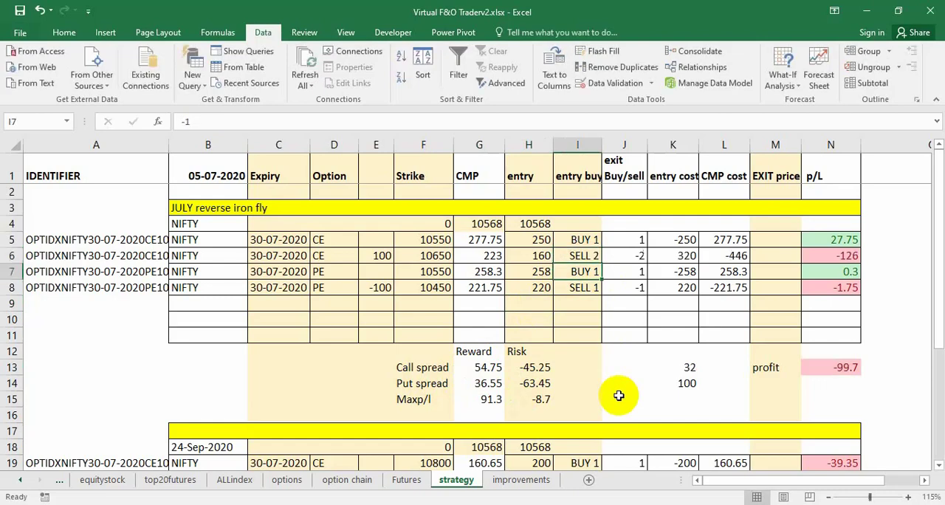
Step: Enter an exit price of 200 for the sold call leg in M6
left_click(778, 262)
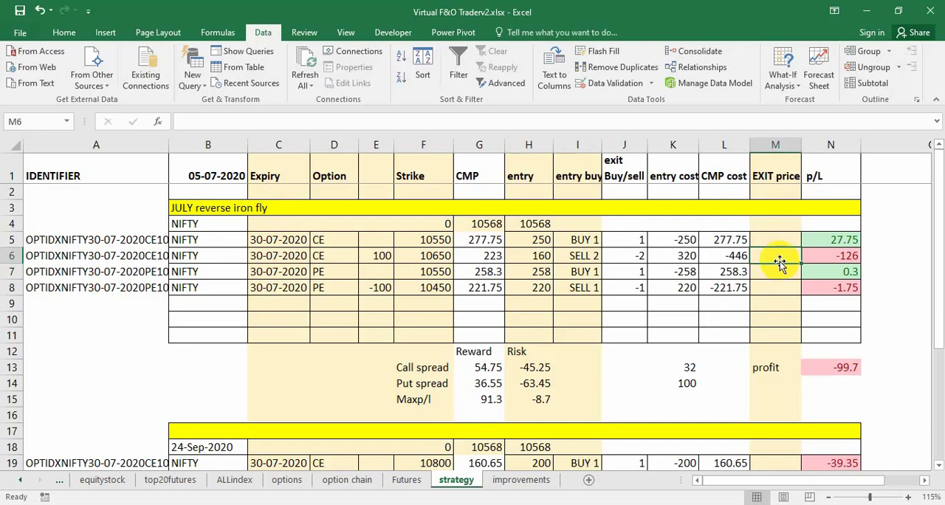
type("200")
key("Return")
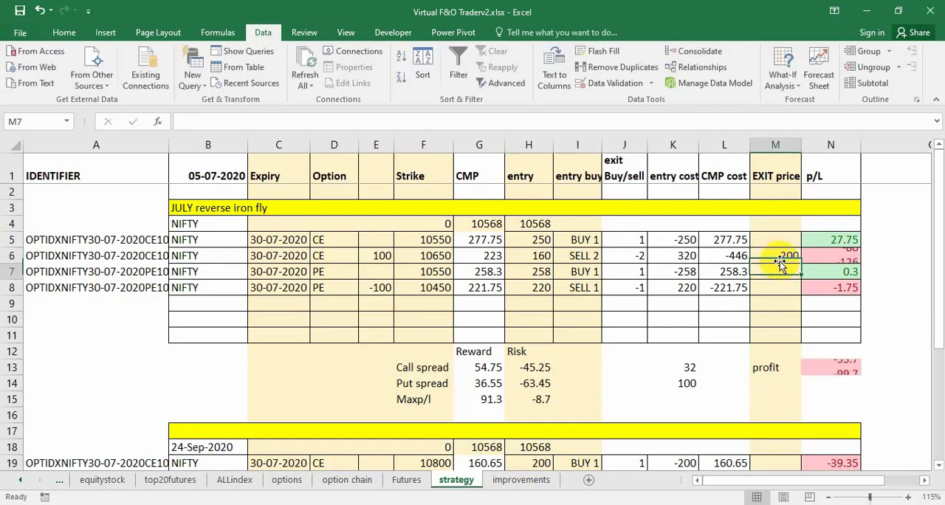
left_click(790, 256)
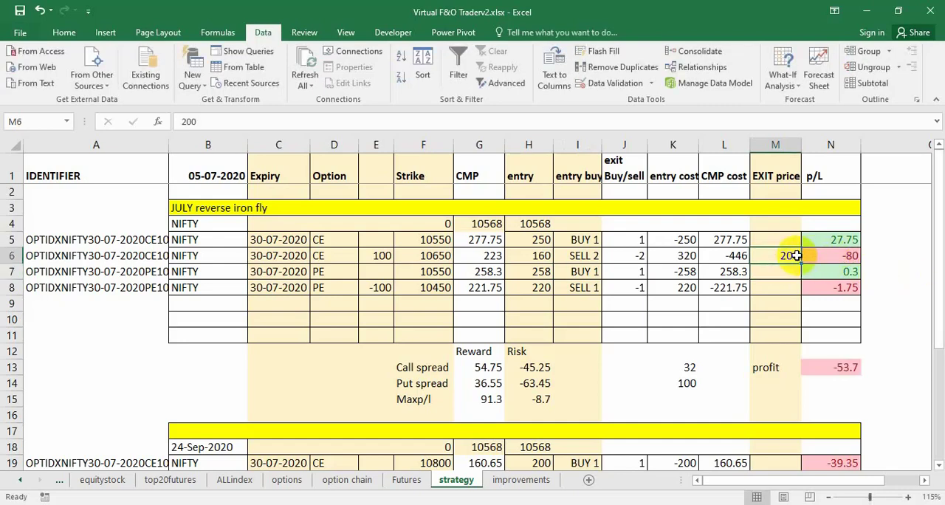
Step: Try adding another sold put leg by copying row 8 into row 9, and undo the copy
left_click(11, 288)
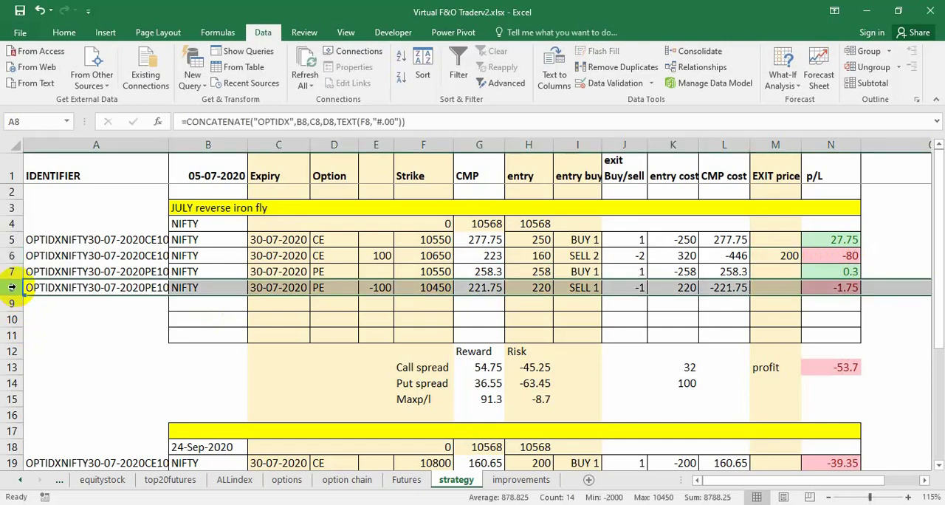
key("ctrl+c")
left_click(11, 303)
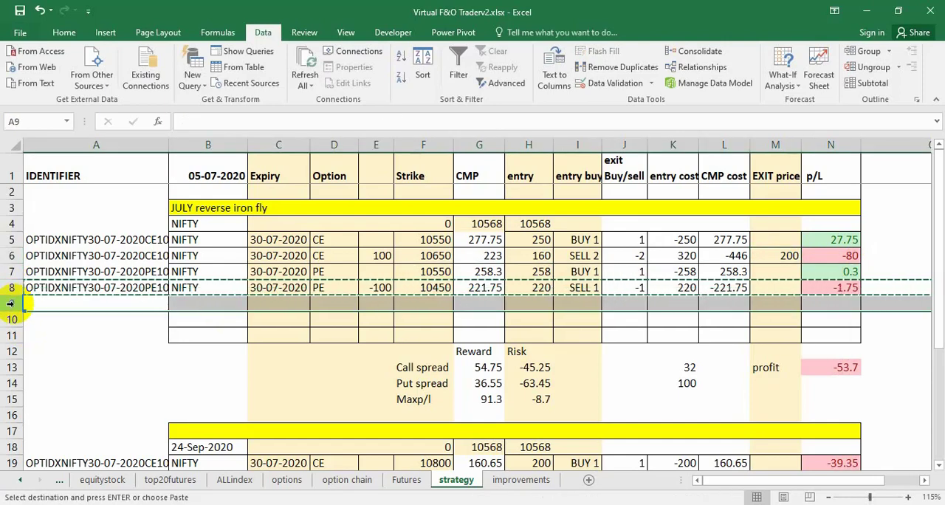
key("ctrl+v")
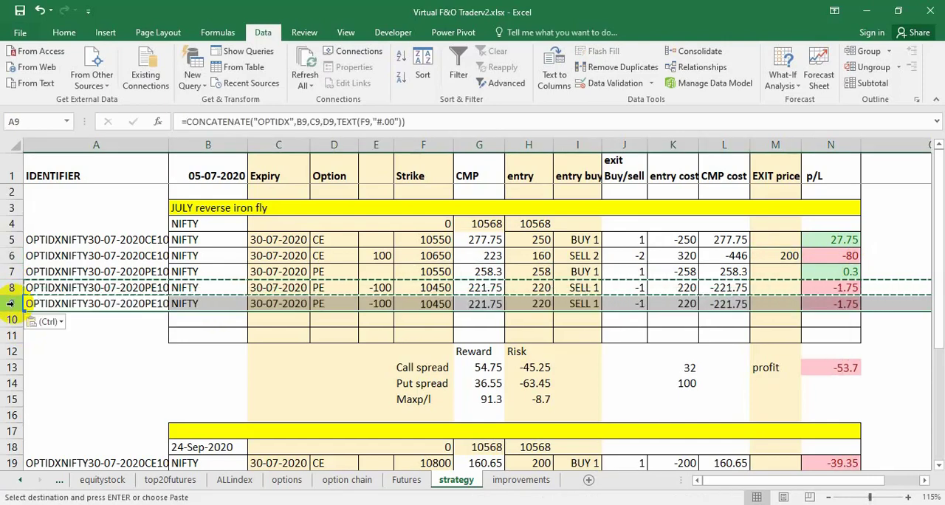
left_click(269, 308)
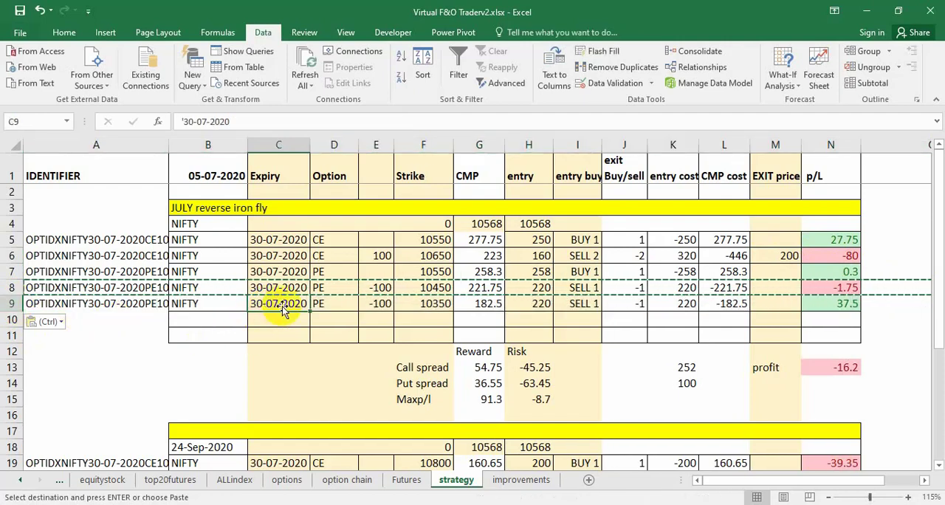
left_click(426, 302)
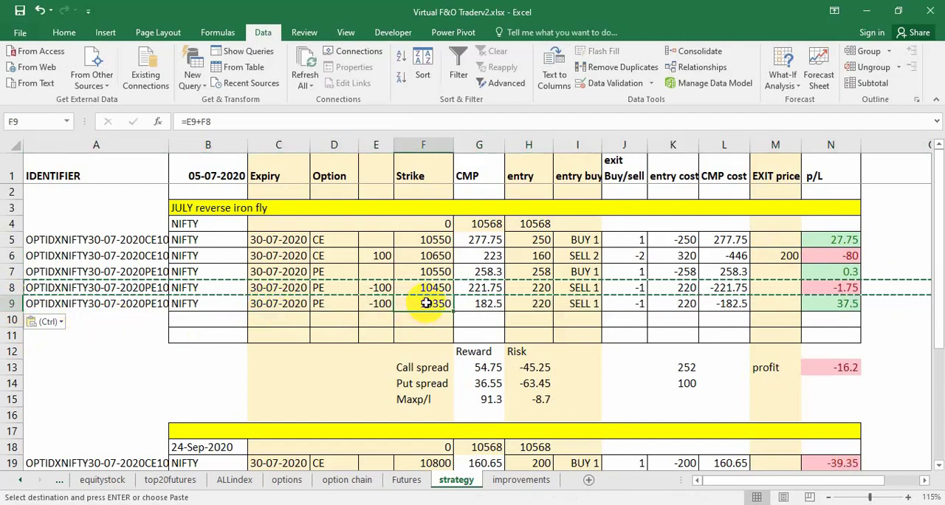
key("ctrl+z")
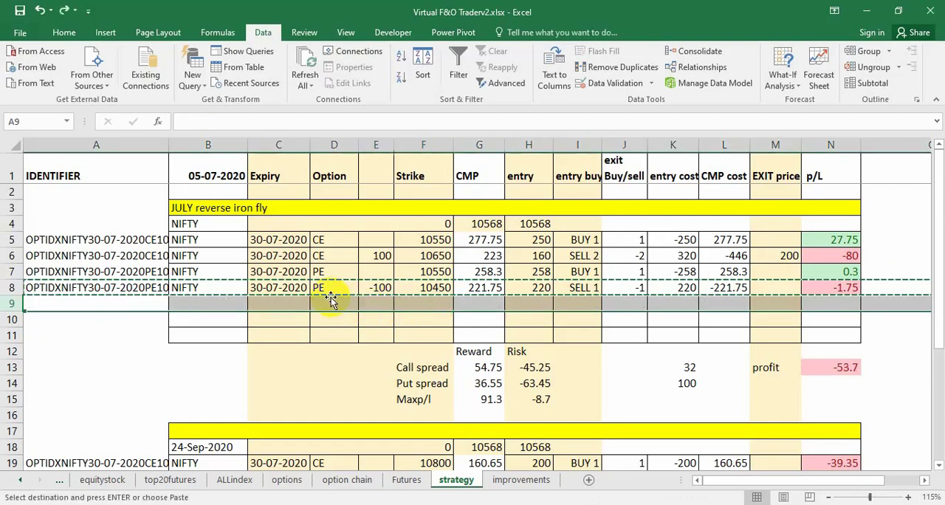
Step: Set the expiry of the sold call leg in C6 to 09-07-2020
left_click(267, 257)
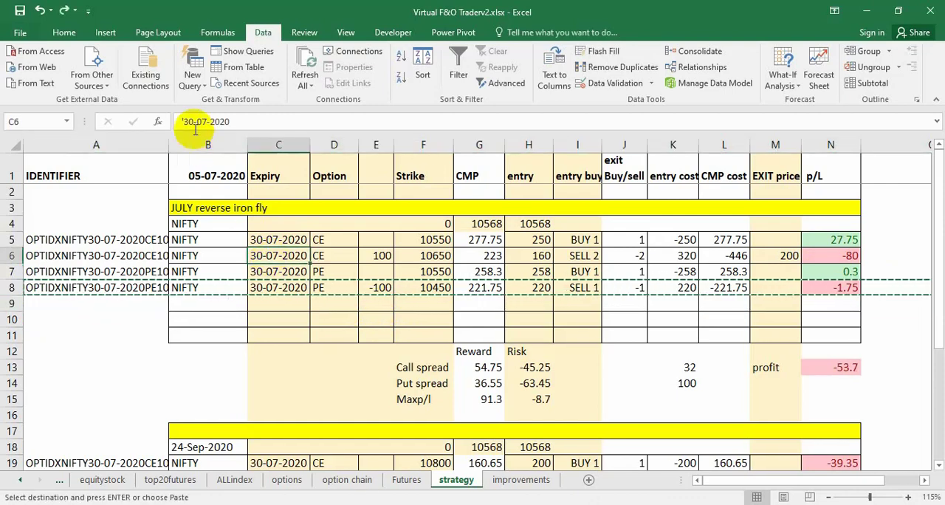
left_click_drag(194, 122, 184, 122)
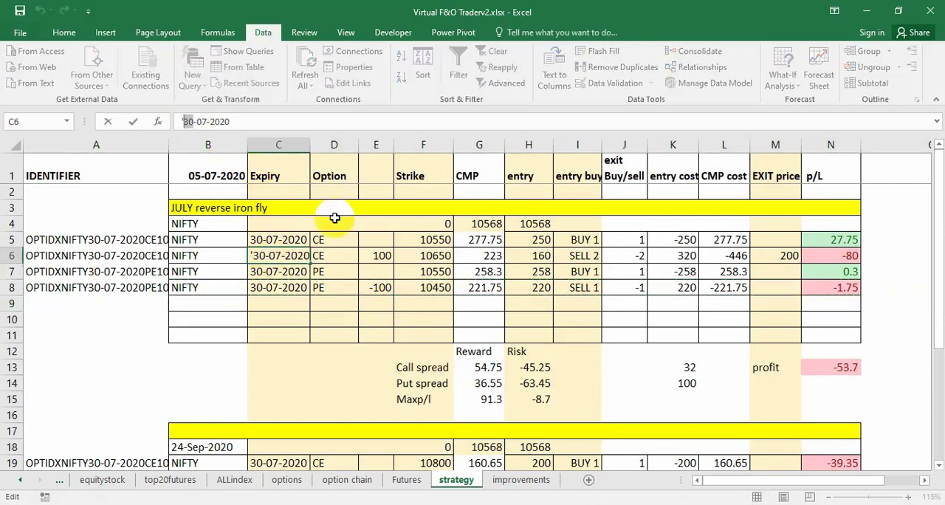
type("09")
key("Return")
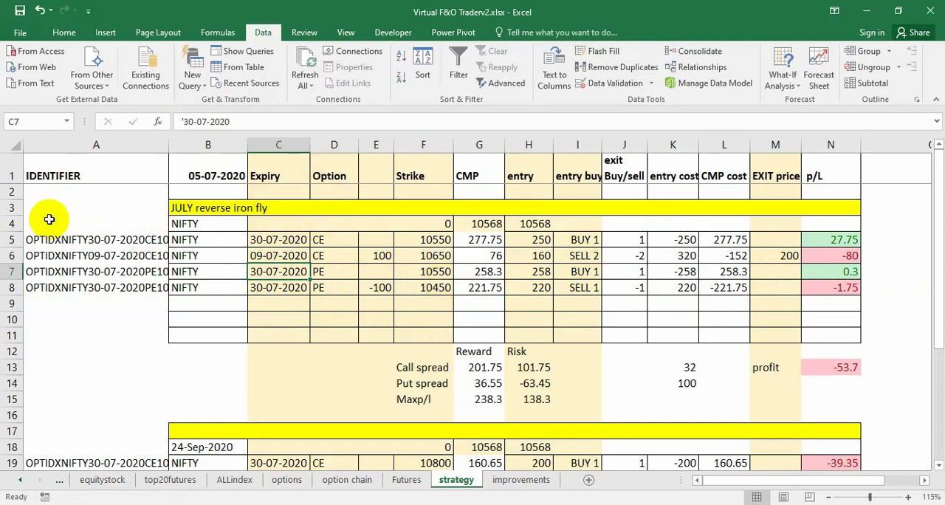
left_click_drag(11, 208, 28, 397)
key("ctrl+c")
scroll(26, 391, "down", 3)
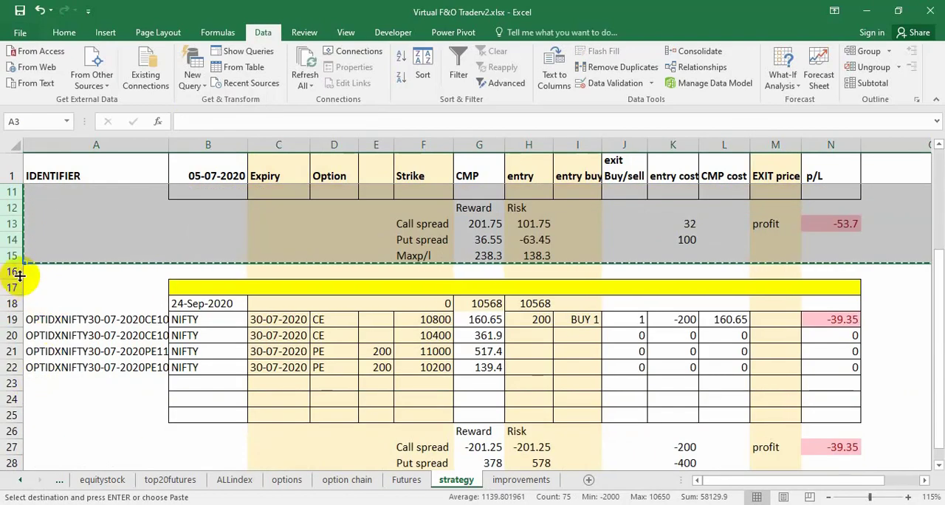
key("Escape")
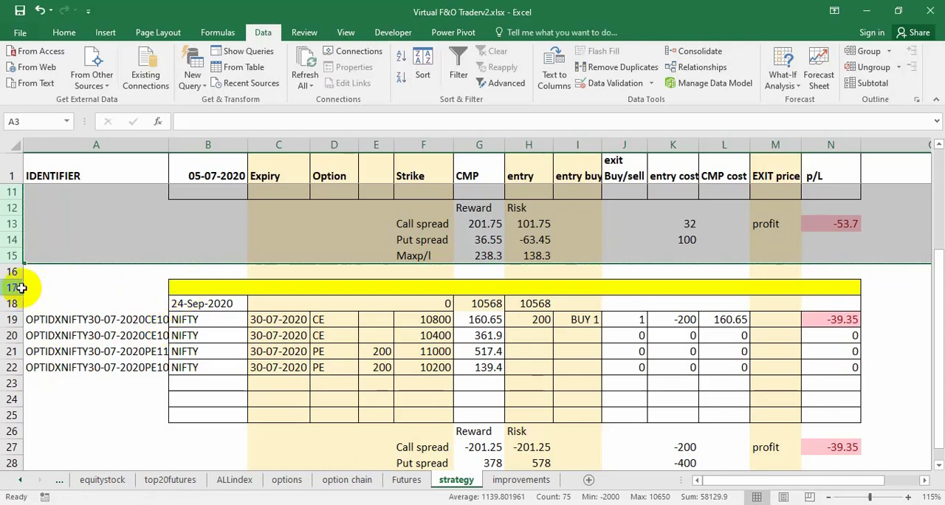
Step: Title the second strategy block in B17 "CALL RATIO SPREAD" and select its strike cells F19:F23
left_click(198, 288)
type("ca")
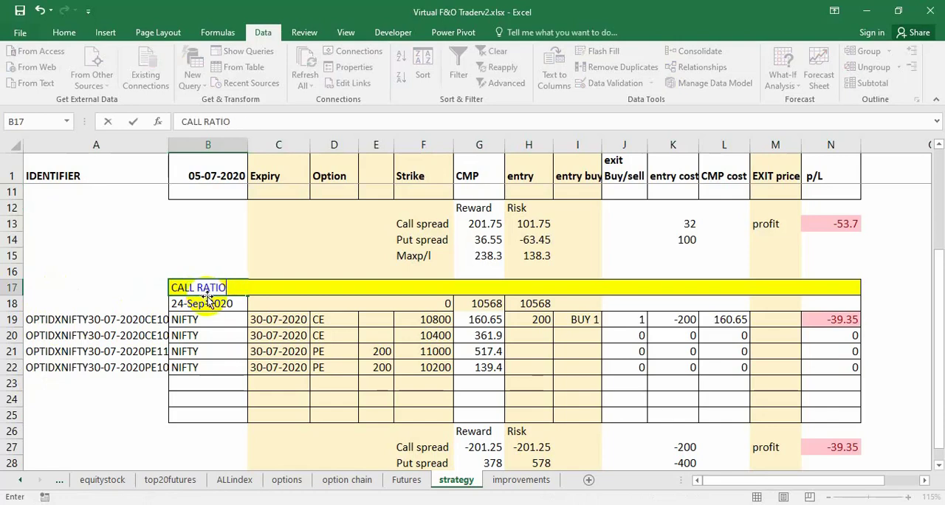
type("LL RATIO SPREAD")
key("Return")
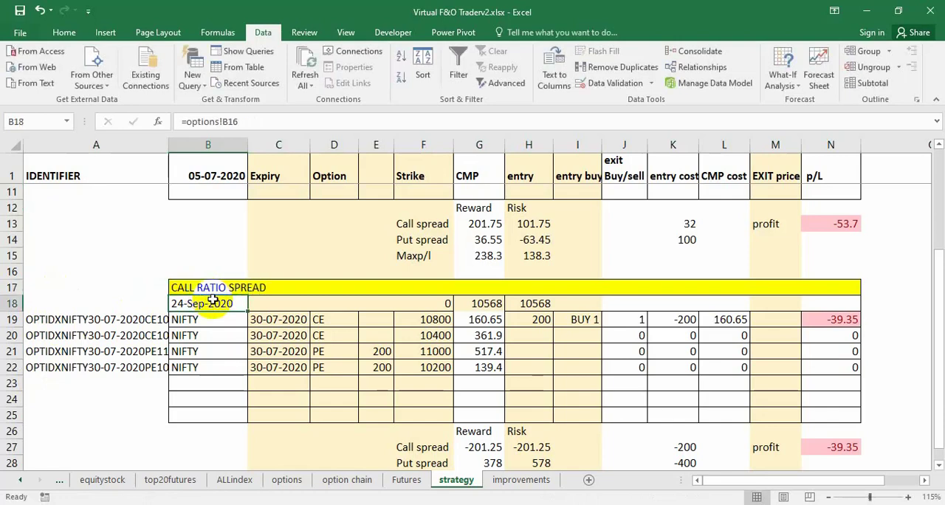
left_click_drag(443, 319, 436, 382)
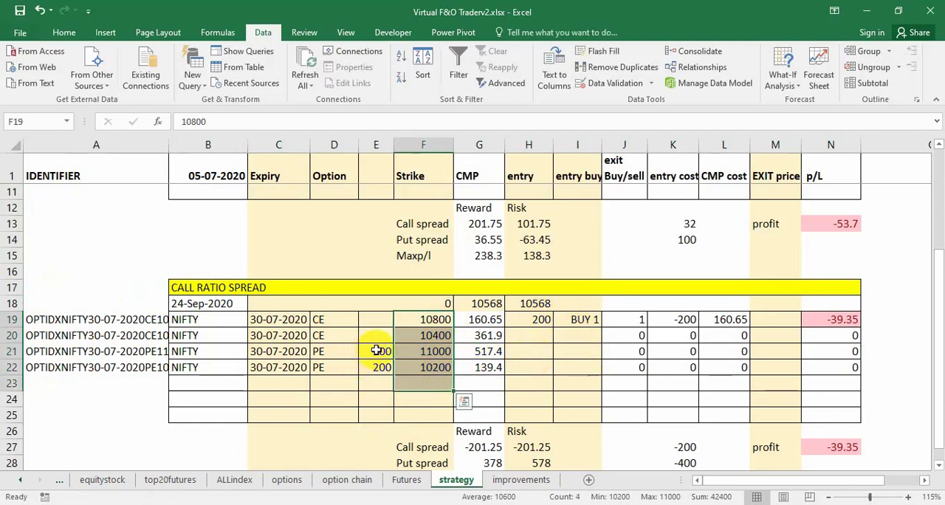
Step: Review the call ratio spread block with cells E21:E22, check the Futures and option chain sheets, and return to the strategy sheet
left_click_drag(375, 351, 379, 363)
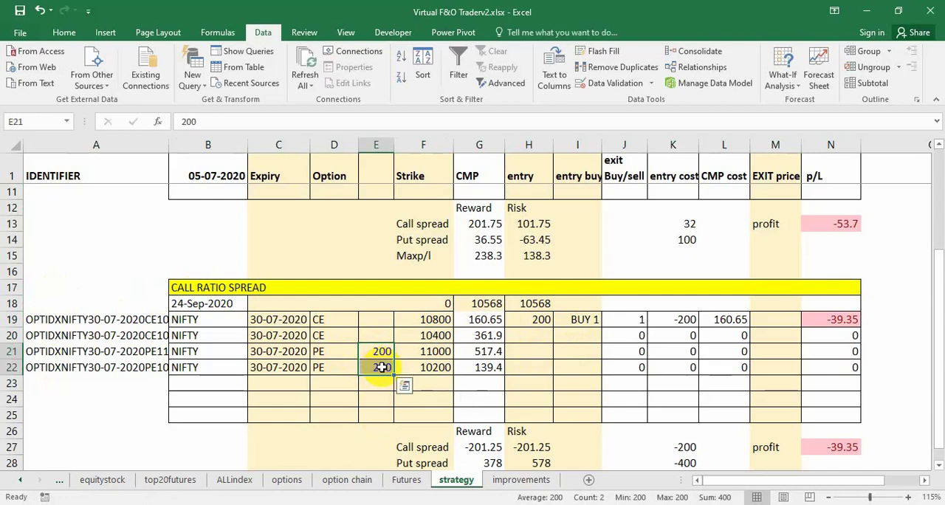
scroll(468, 348, "down", 5)
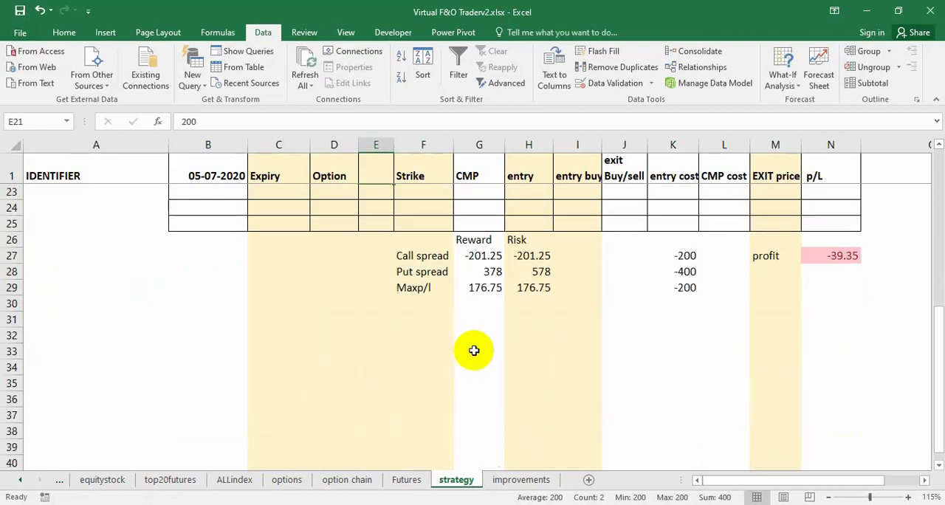
scroll(473, 351, "up", 5)
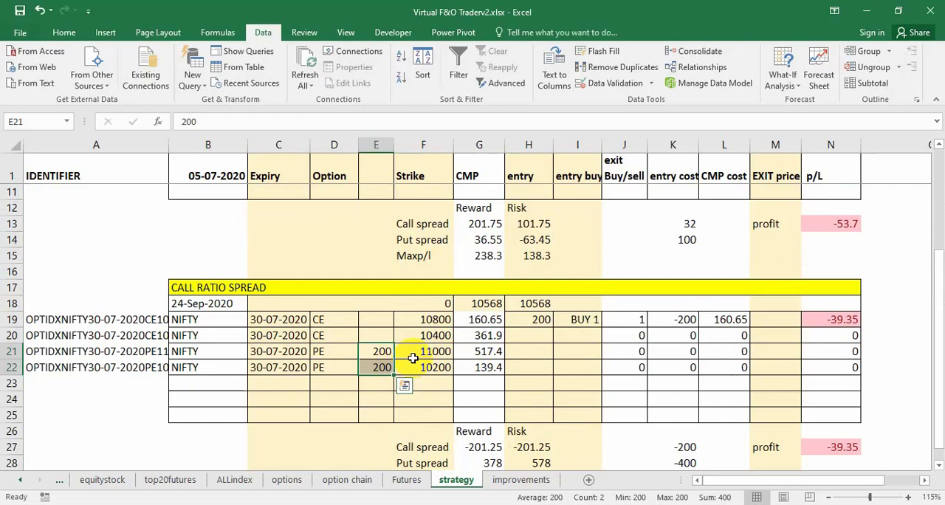
scroll(413, 358, "up", 3)
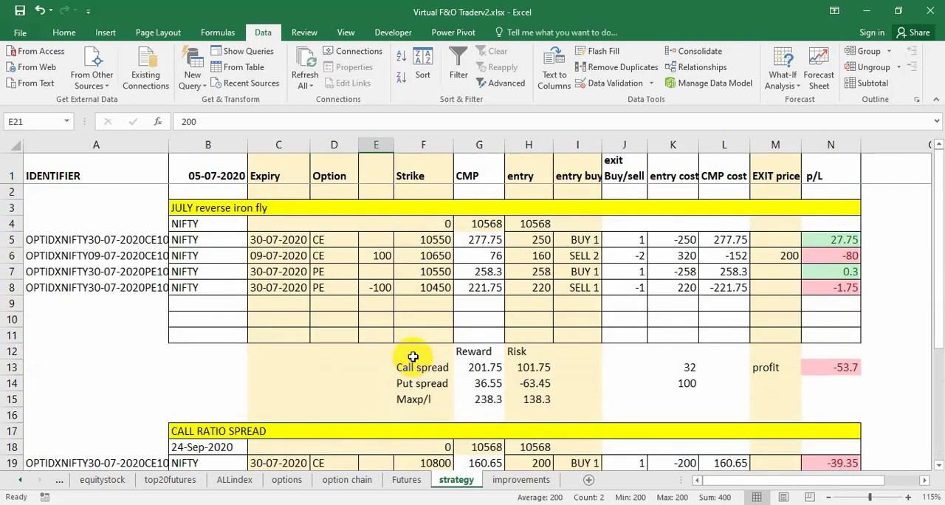
left_click(408, 484)
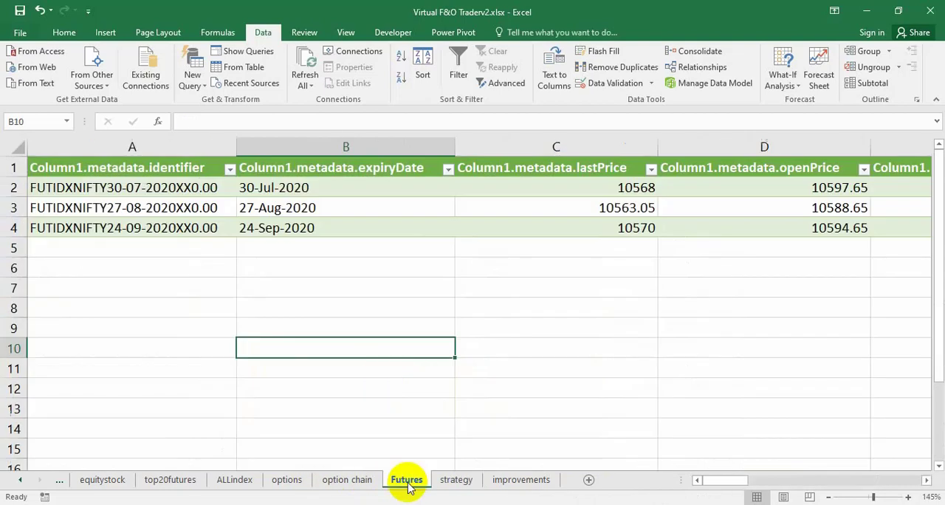
left_click(344, 478)
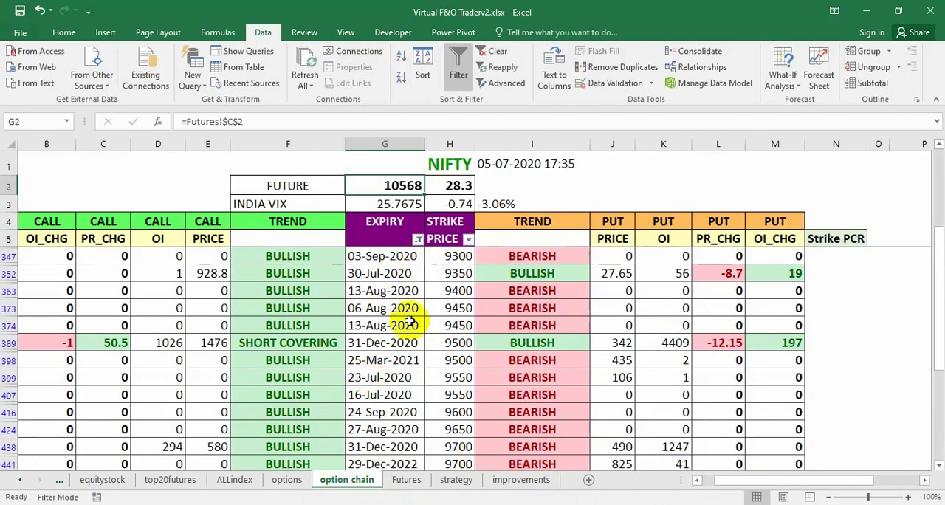
left_click(406, 479)
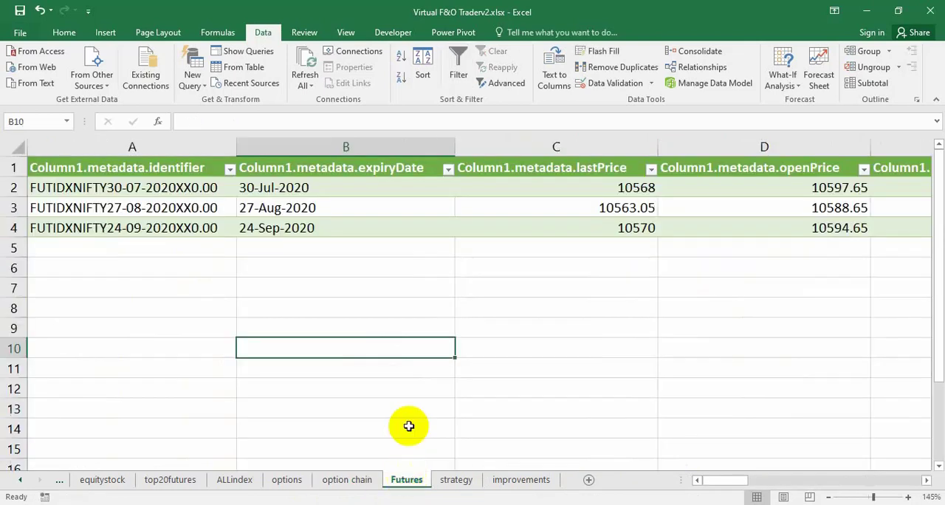
left_click(458, 480)
Step: Clear the exit price of the sold call leg in M6 of the July reverse iron fly
left_click(435, 240)
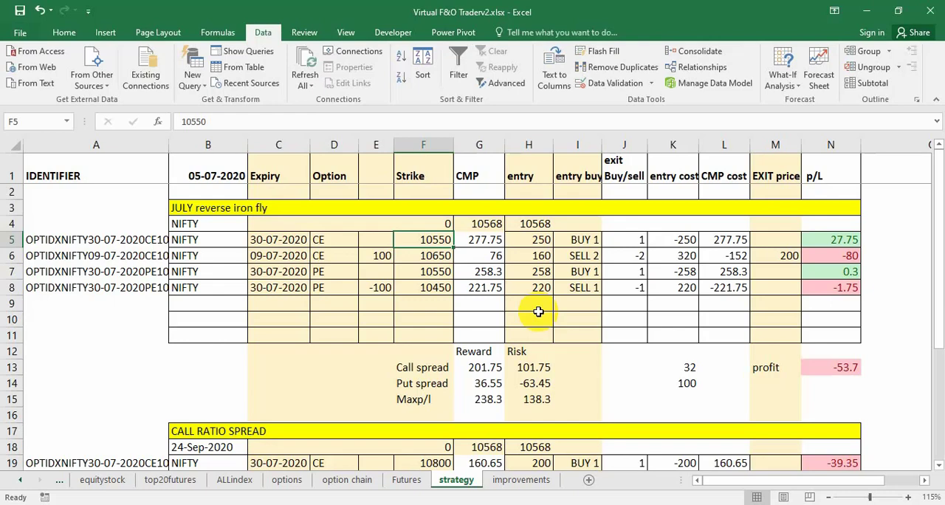
left_click(781, 252)
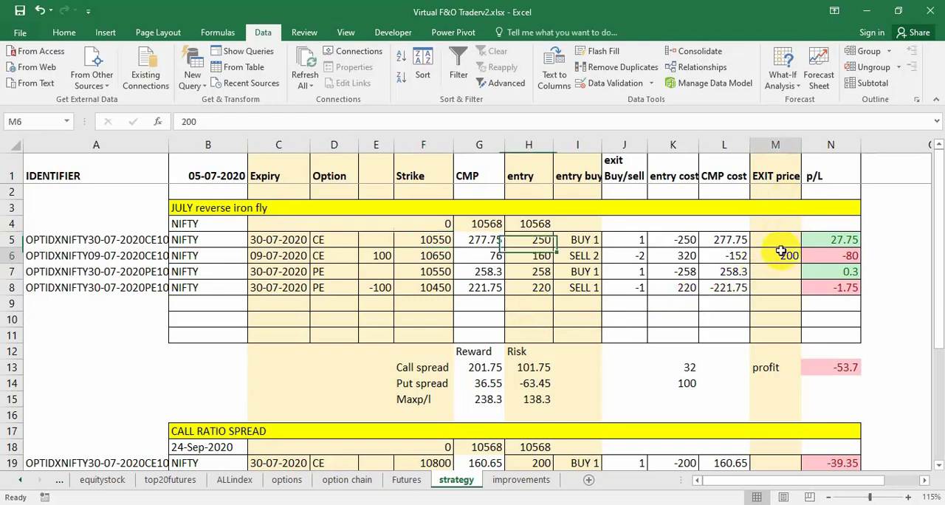
key("Delete")
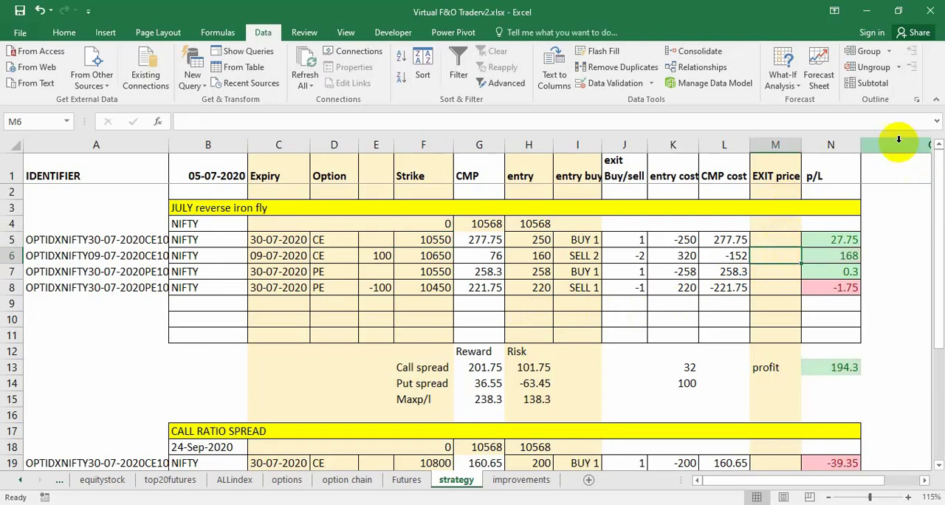
Step: Select the empty header cell O1 beside the p/L column
left_click(897, 142)
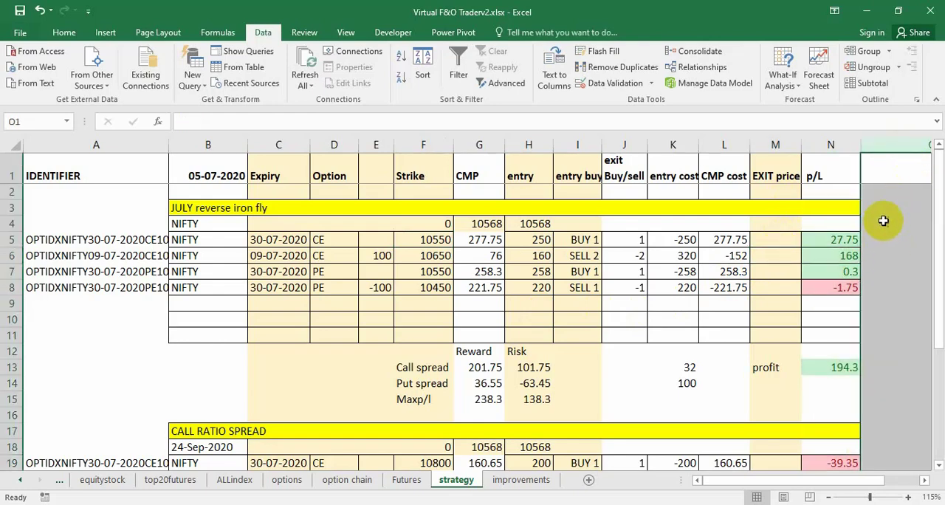
left_click(783, 256)
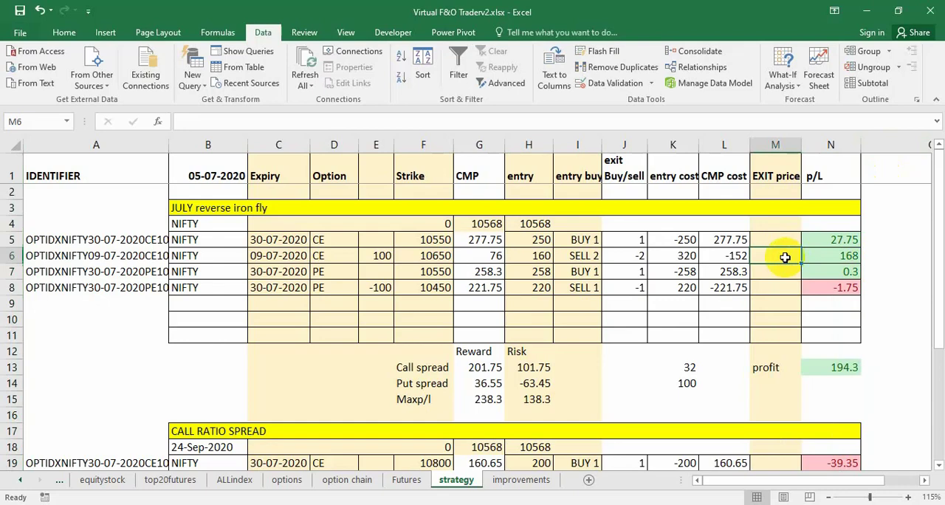
left_click(881, 255)
left_click(889, 168)
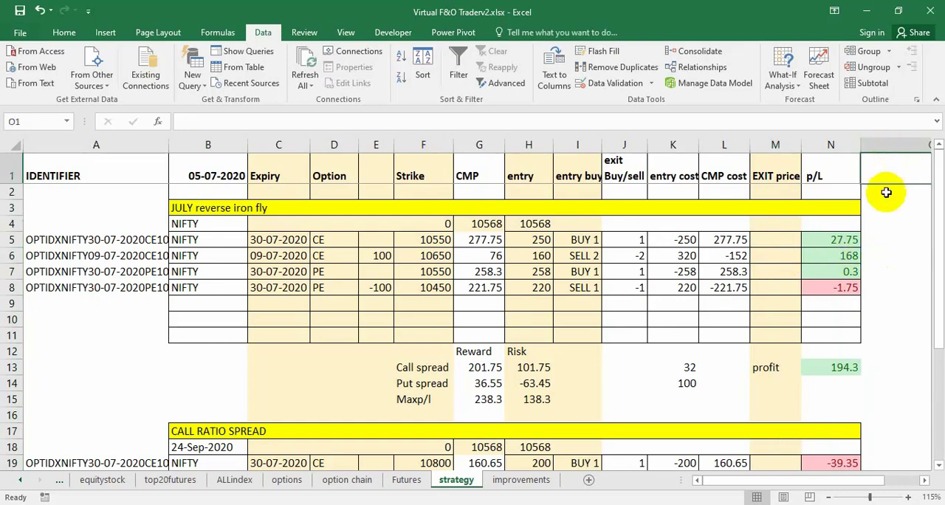